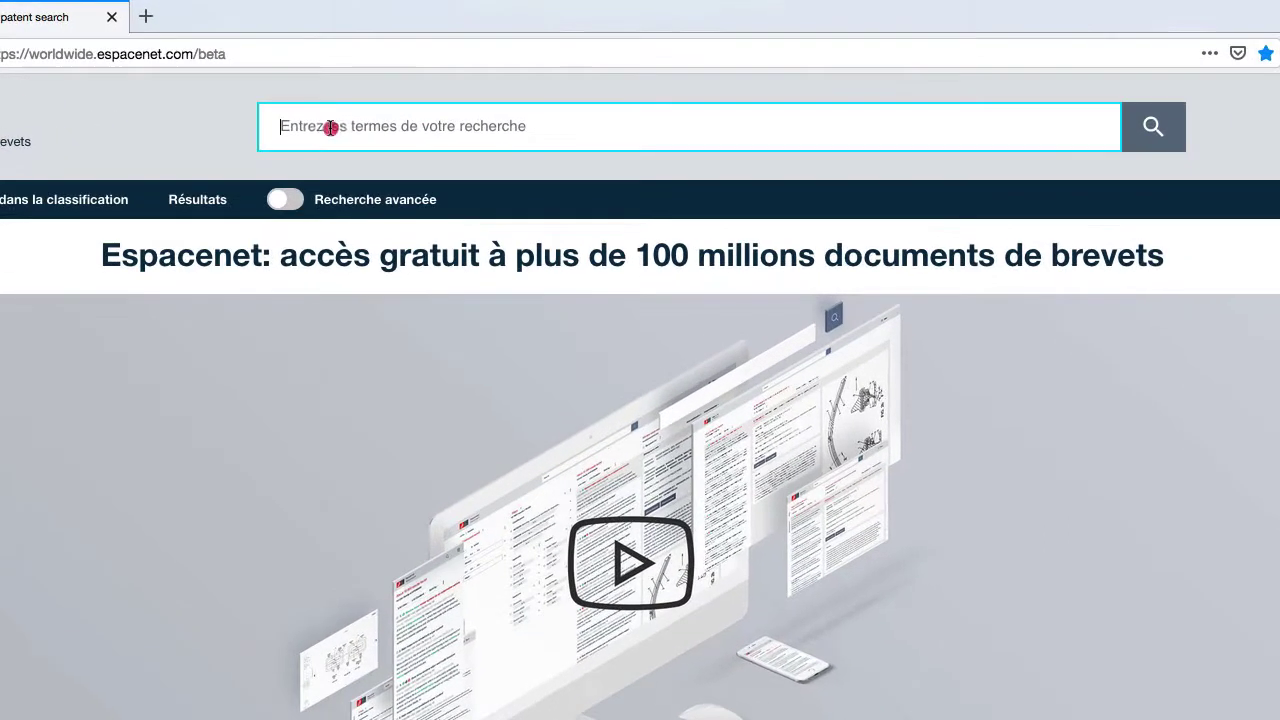
Search the patent database for "bike helmet light"
left_click(433, 85)
type("bike helmet light")
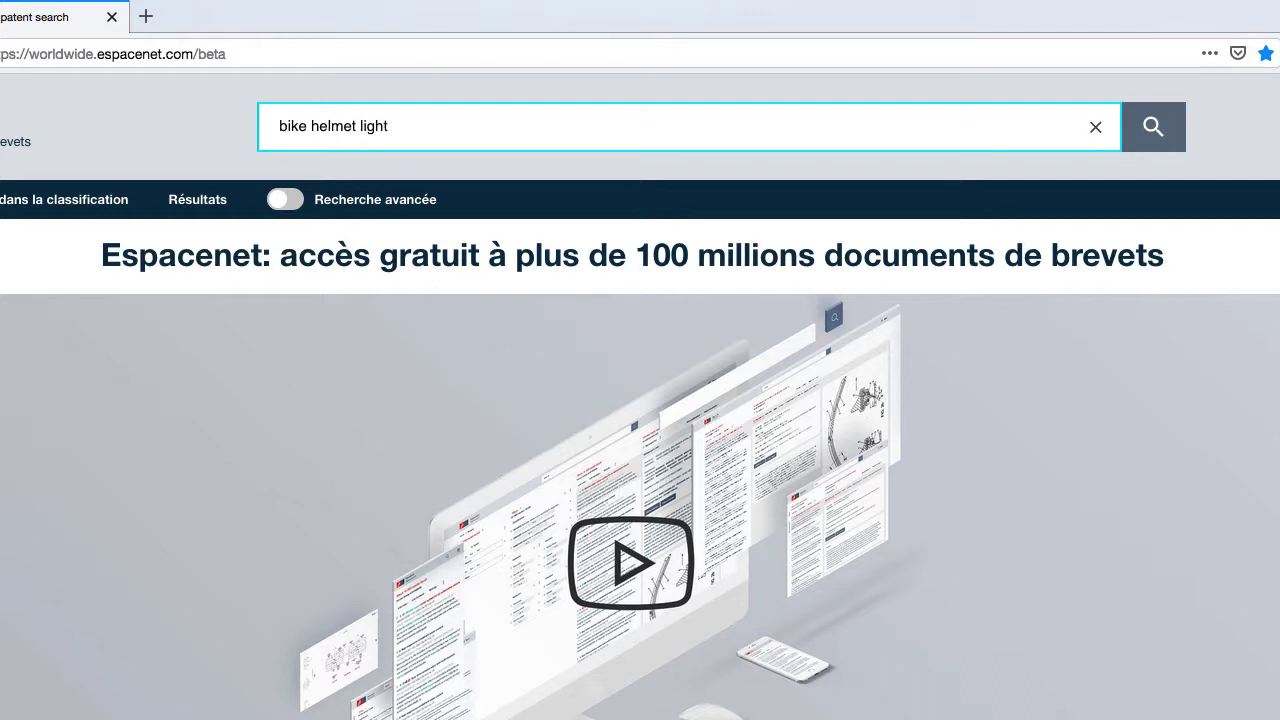
left_click(1152, 127)
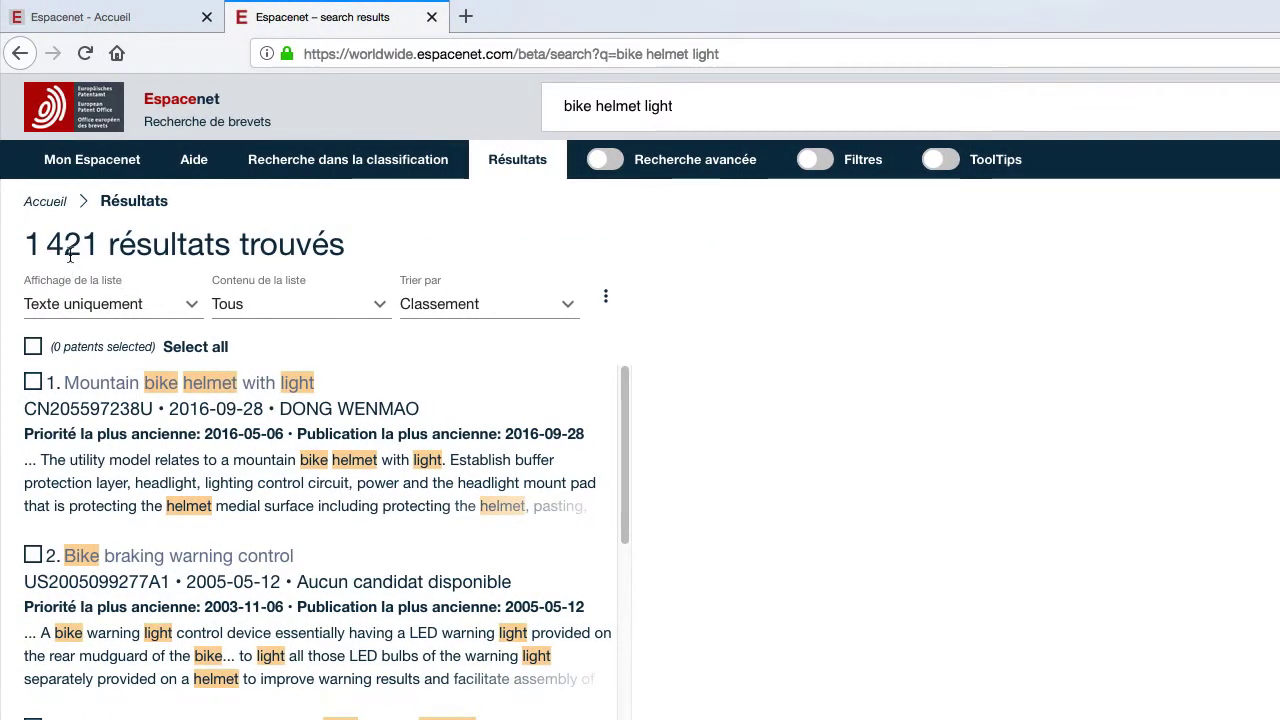
Enable the advanced search (Recherche avancée) and restrict the term "helmet" to the Titre field
left_click(606, 161)
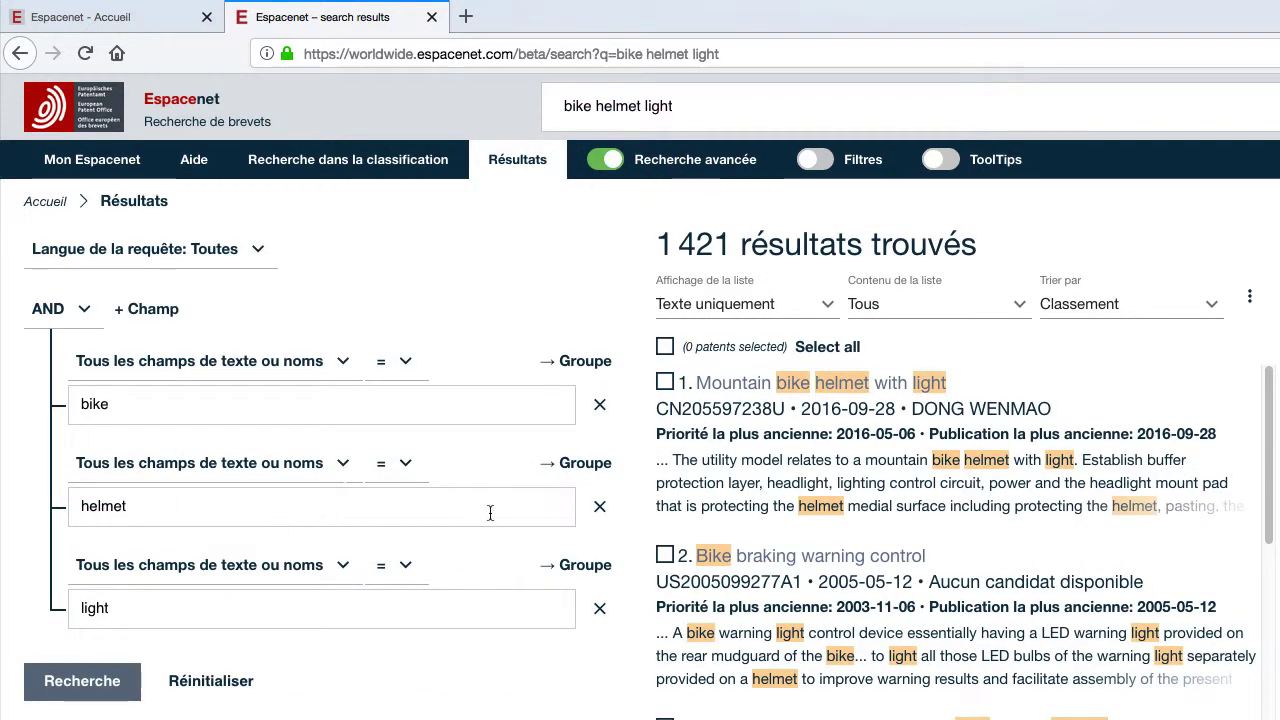
left_click(344, 463)
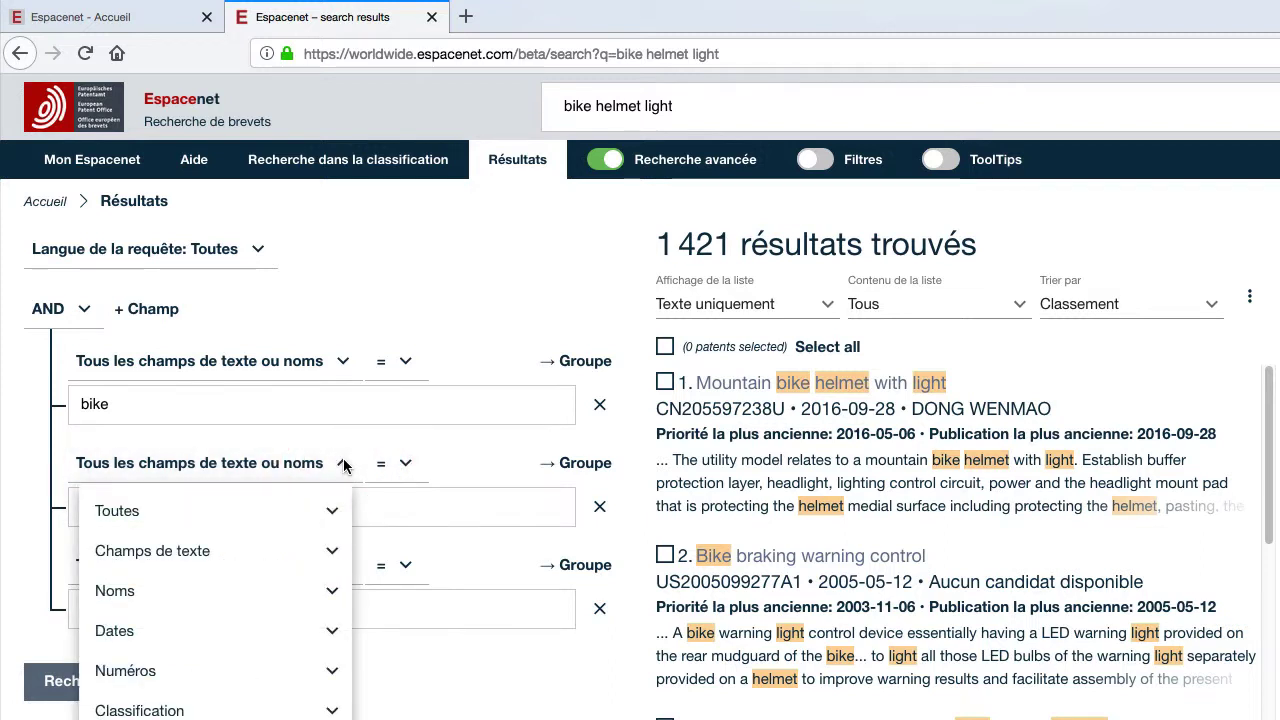
left_click(328, 553)
left_click(151, 602)
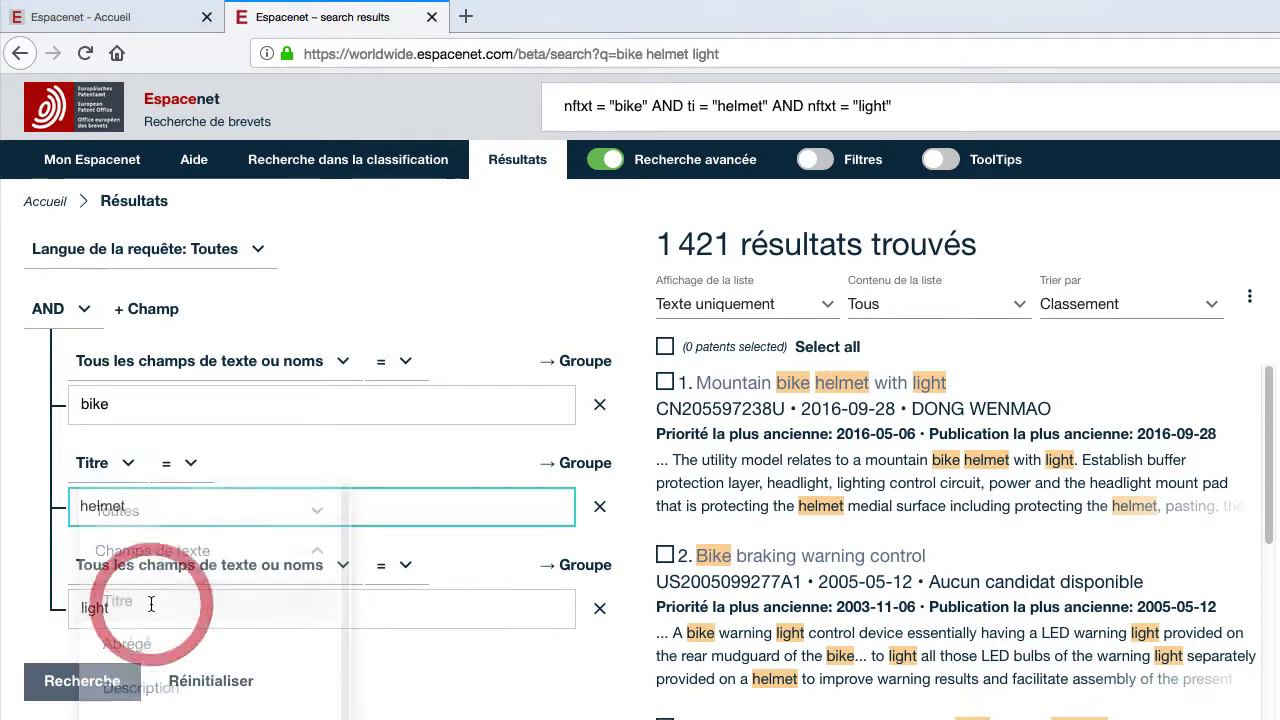
Restrict the term "light" to the Titre field and run the refined search
left_click(342, 565)
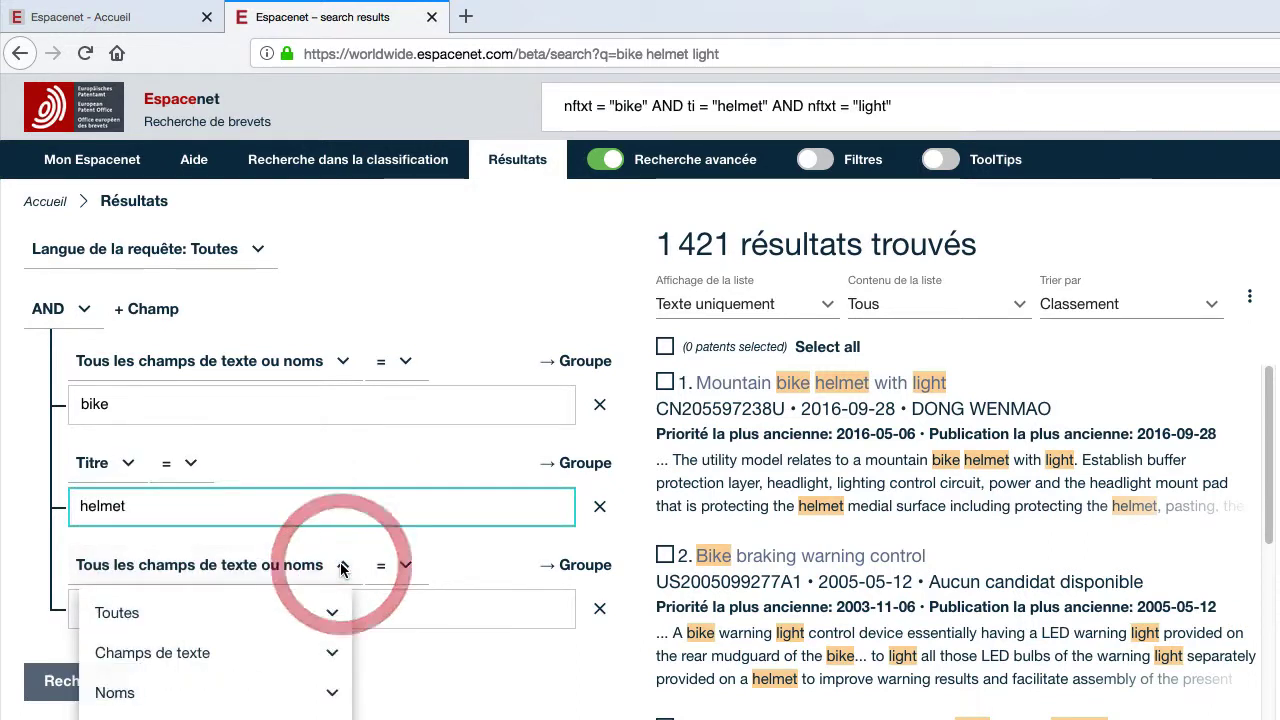
left_click(336, 653)
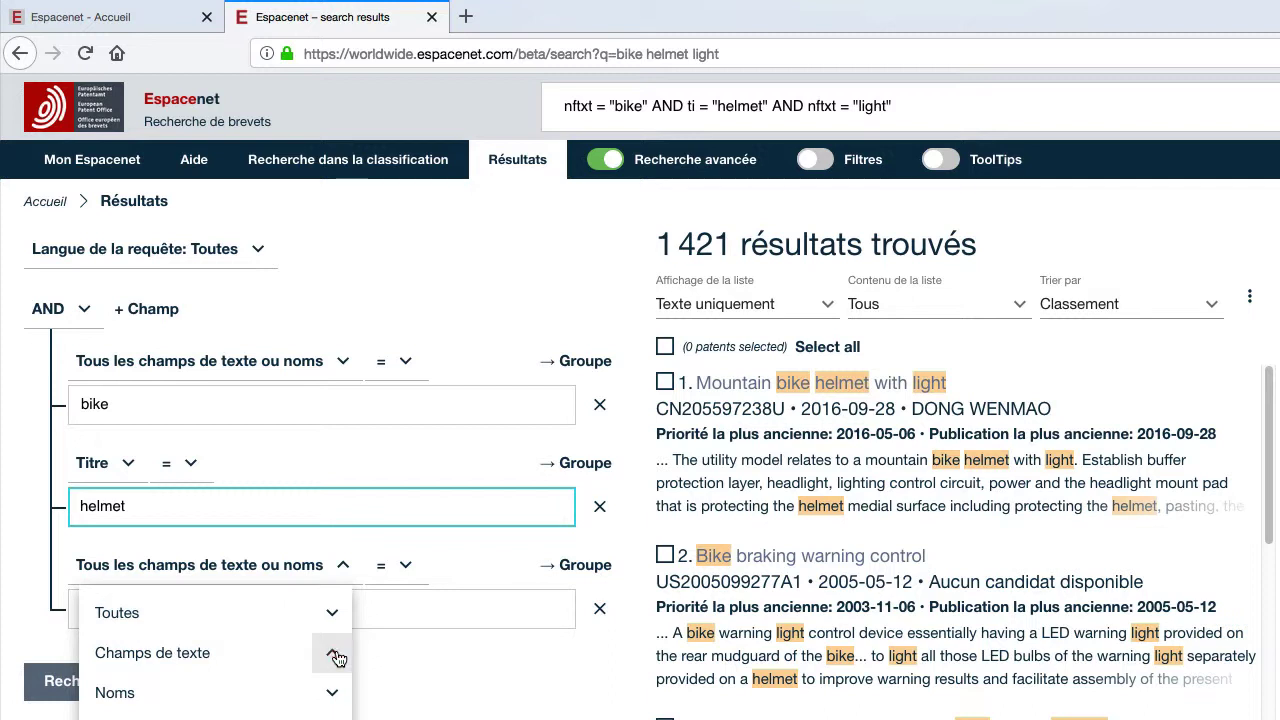
left_click(232, 697)
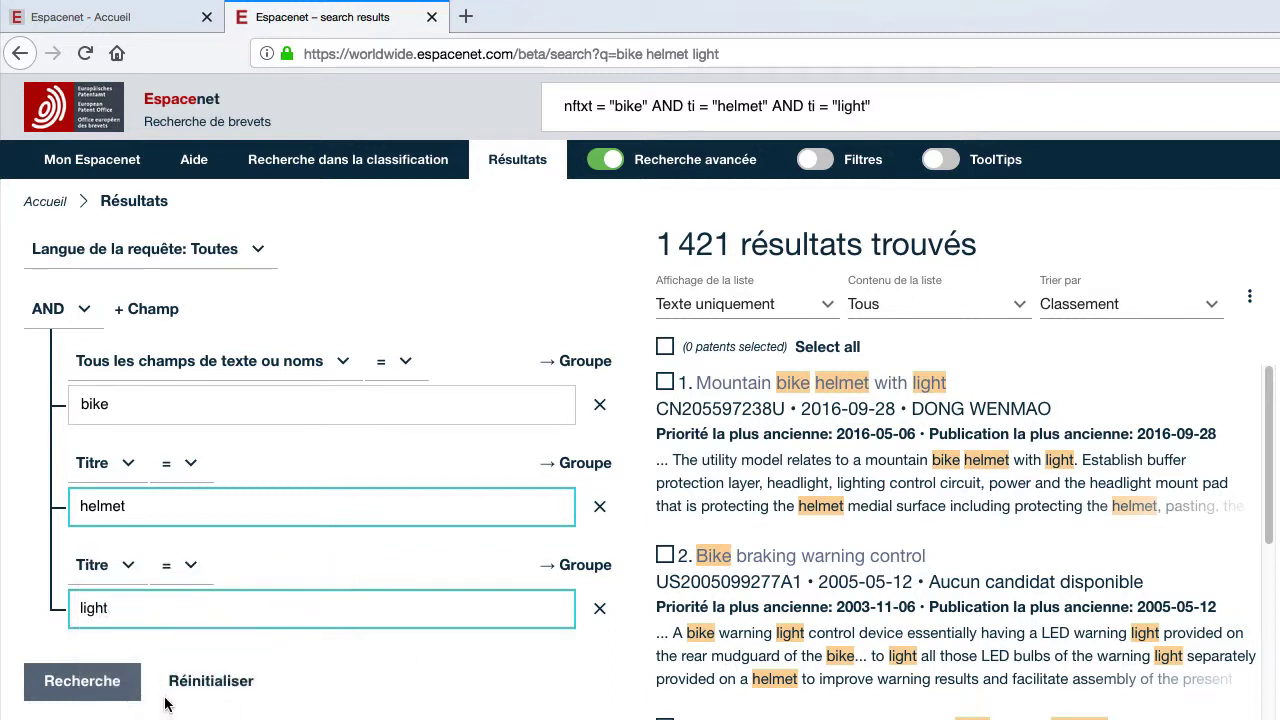
left_click(87, 681)
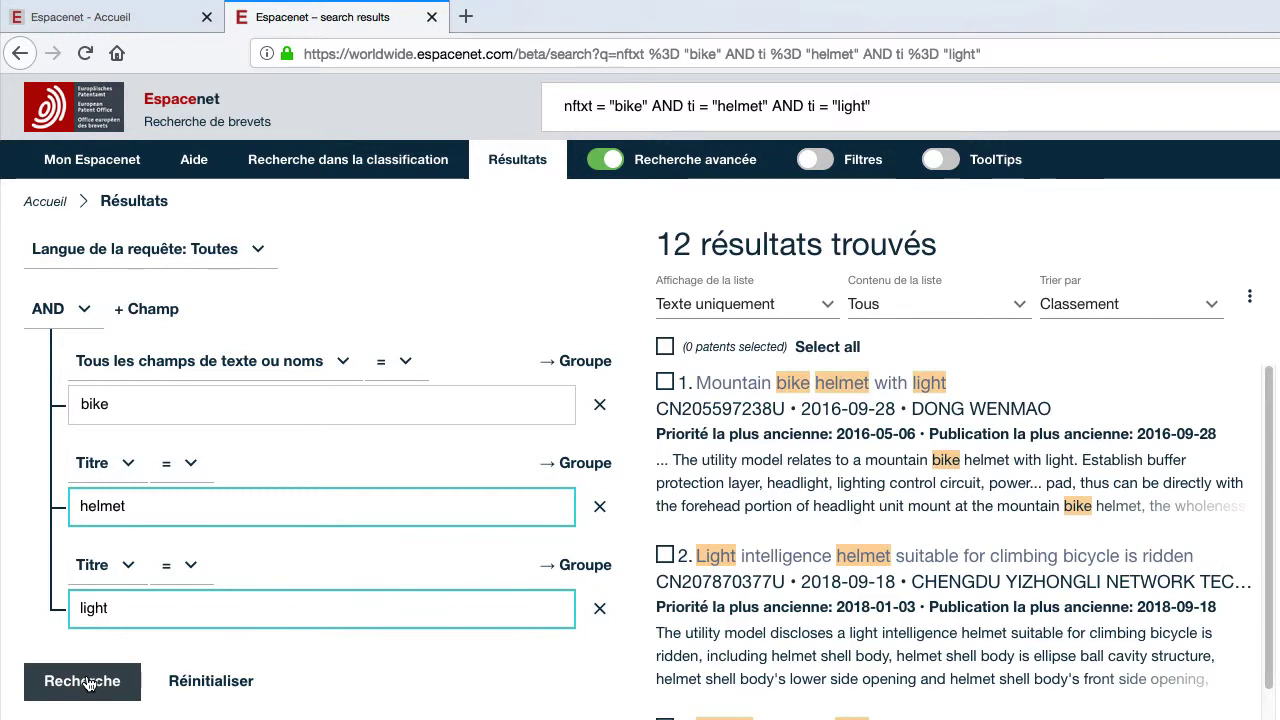
Hide the advanced search form and skim the list of refined results
left_click(597, 163)
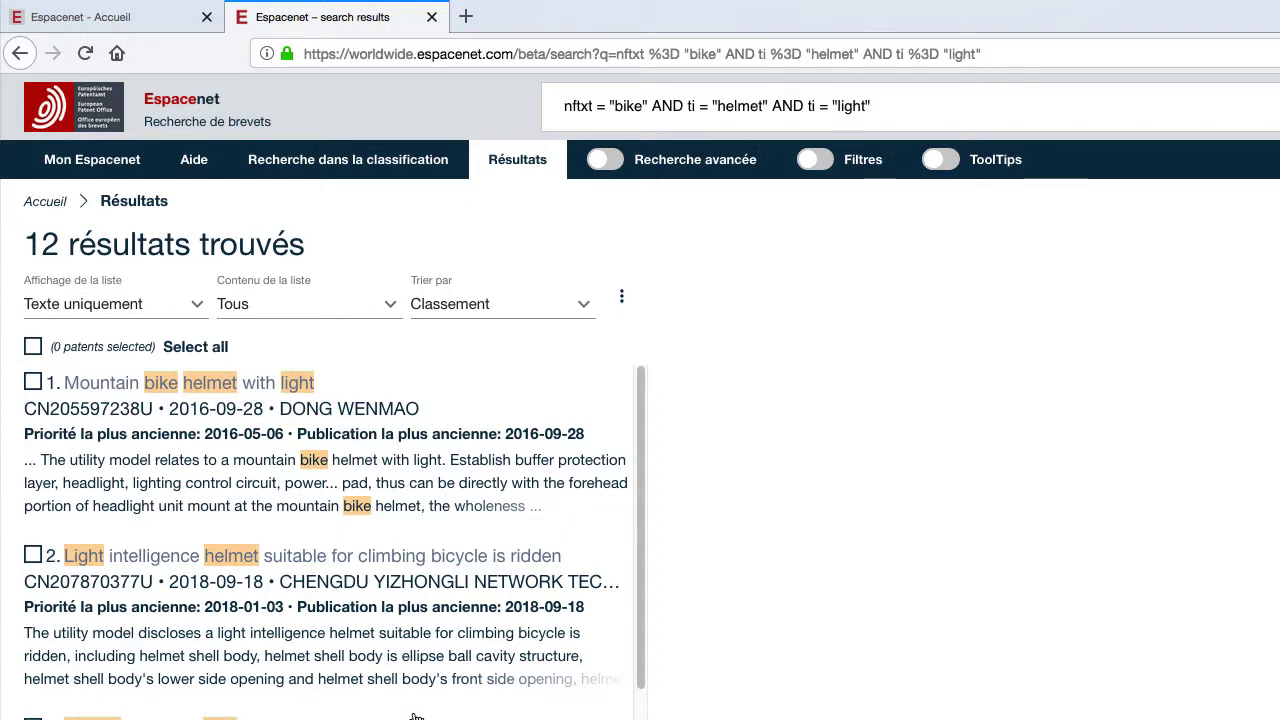
scroll(460, 688, "down", 5)
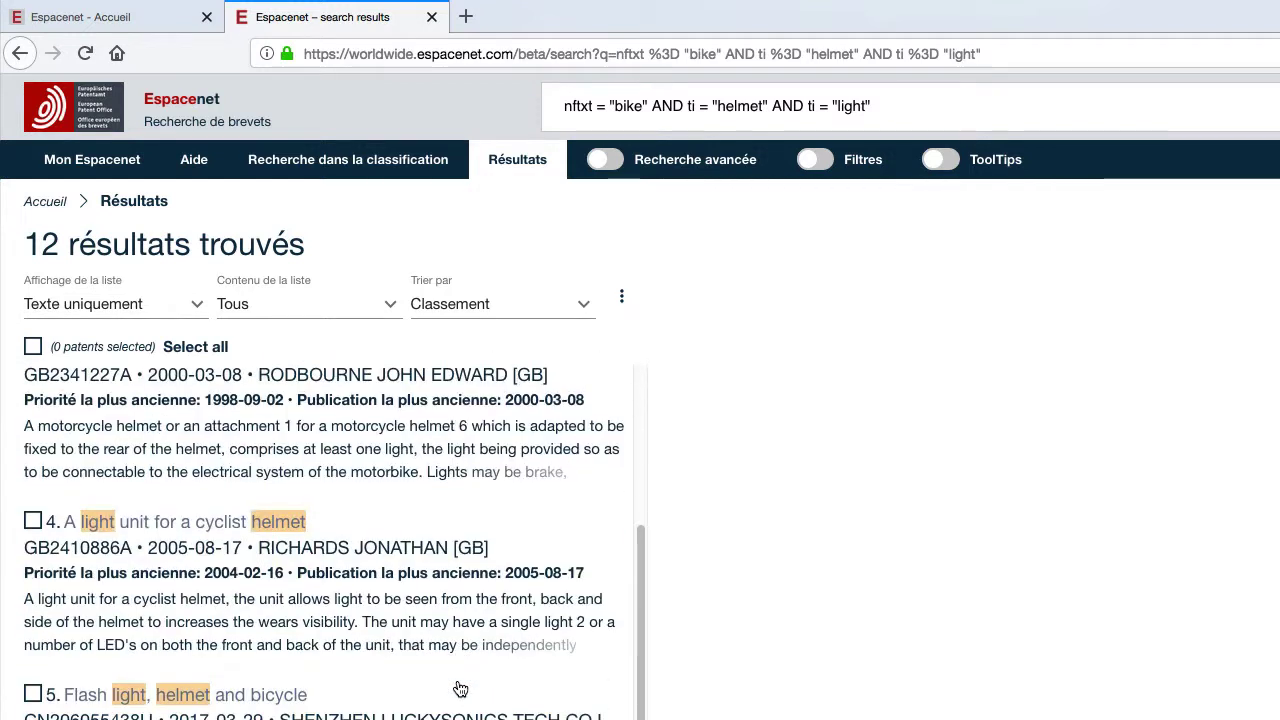
scroll(457, 684, "up", 4)
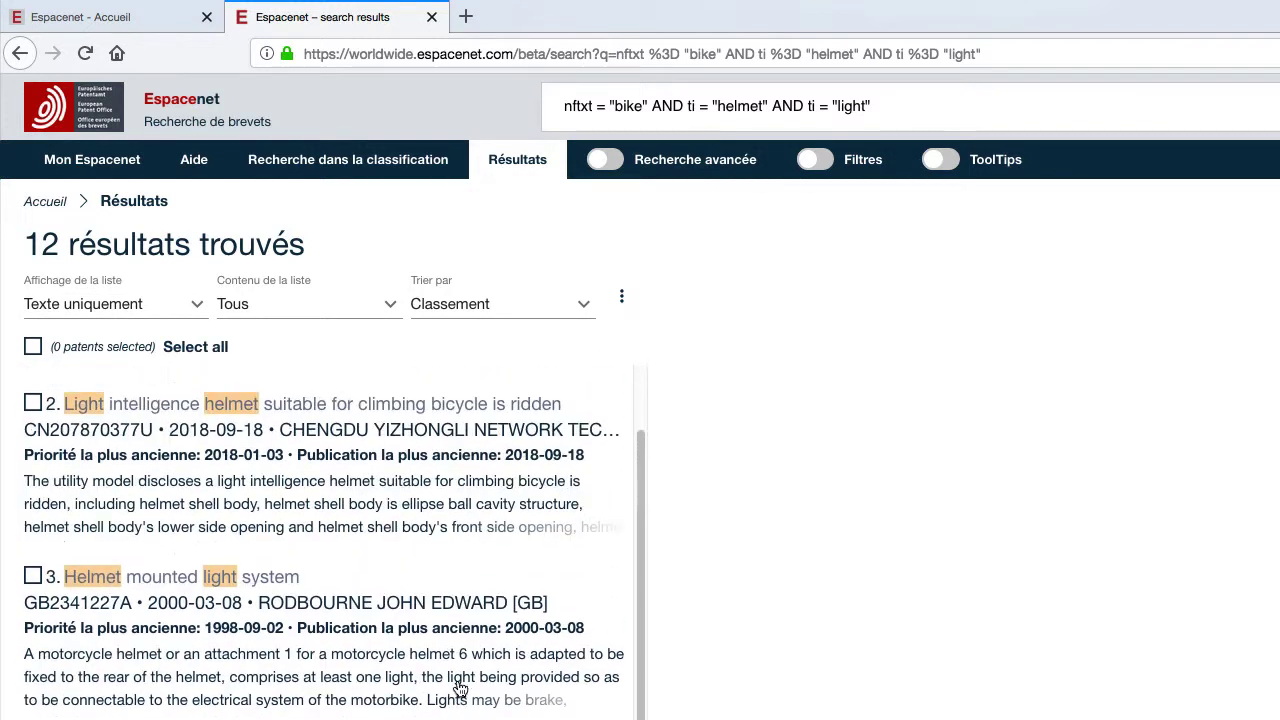
Display the result list as Images uniquement and look over the drawings, enlarging thumbnails of the first result
left_click(120, 306)
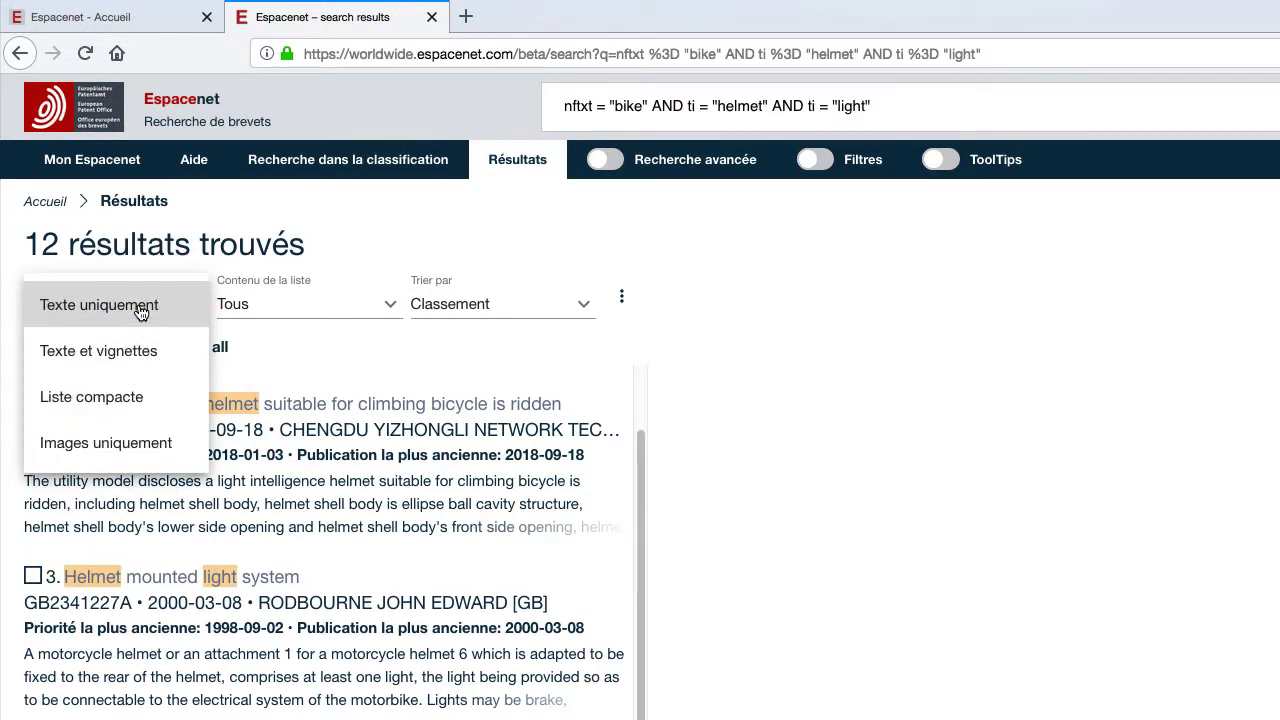
left_click(128, 440)
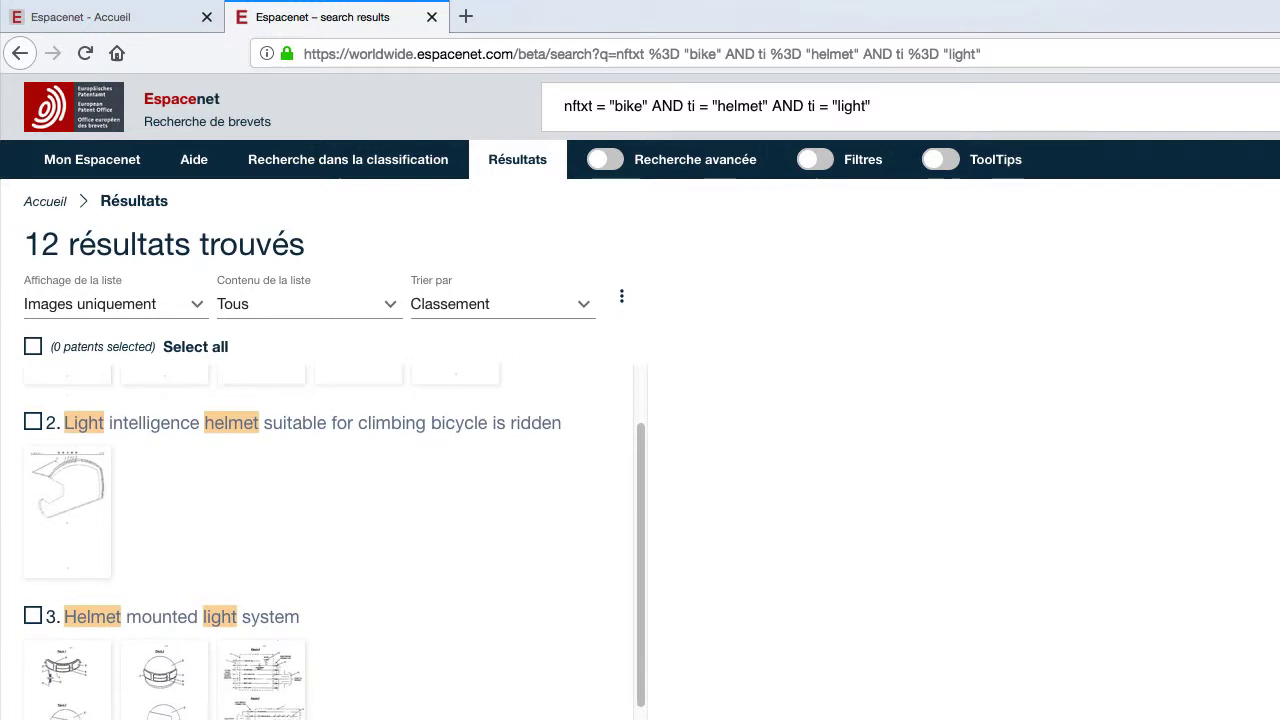
scroll(330, 540, "down", 3)
scroll(330, 540, "down", 5)
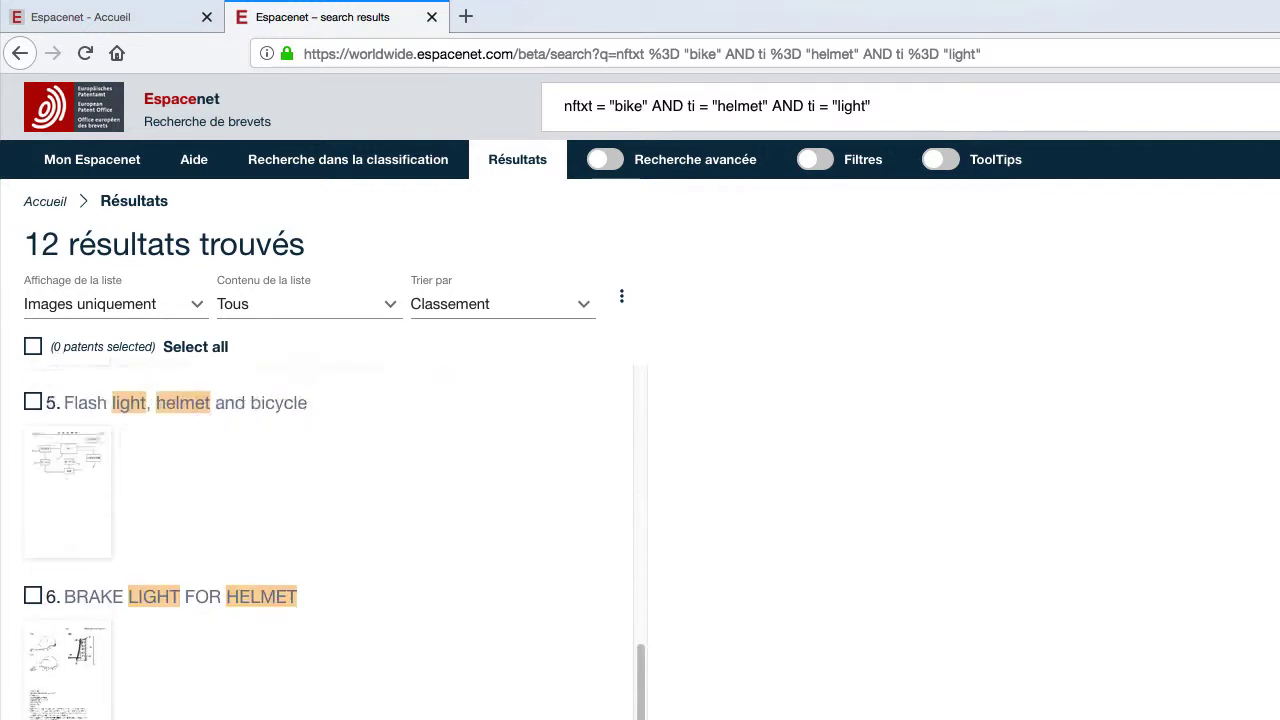
scroll(330, 540, "down", 2)
scroll(330, 540, "up", 6)
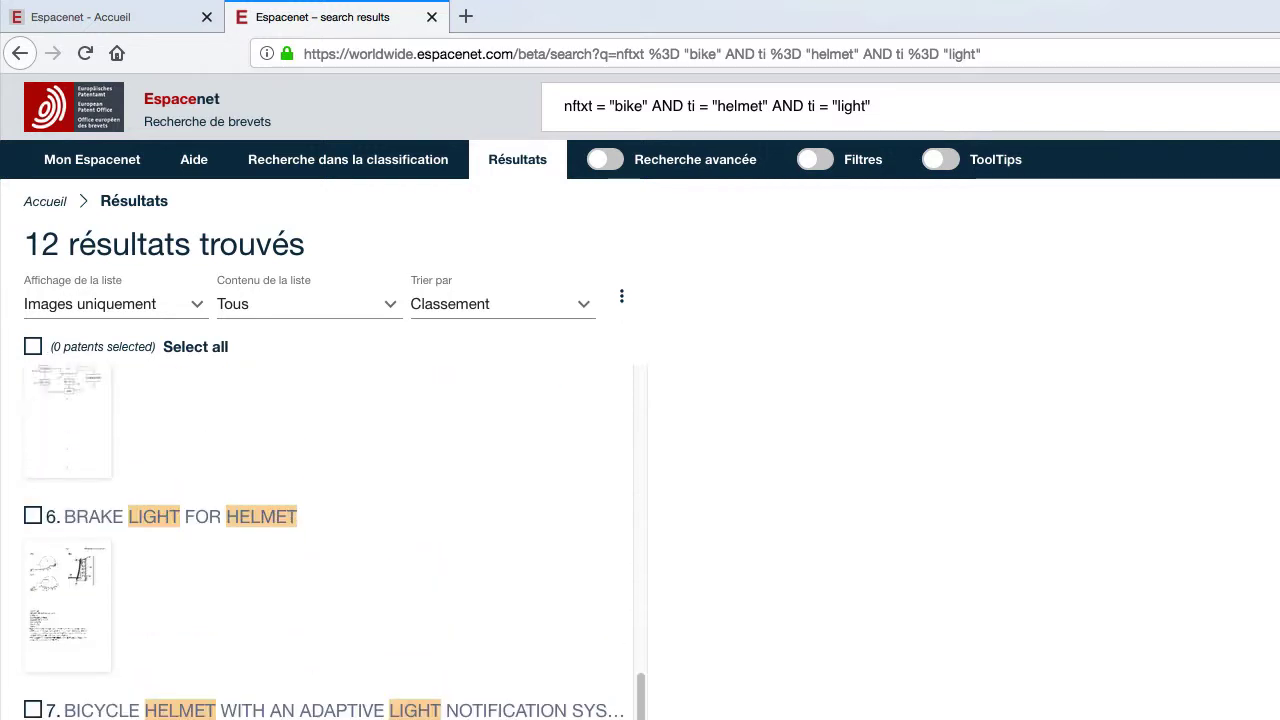
scroll(330, 540, "up", 4)
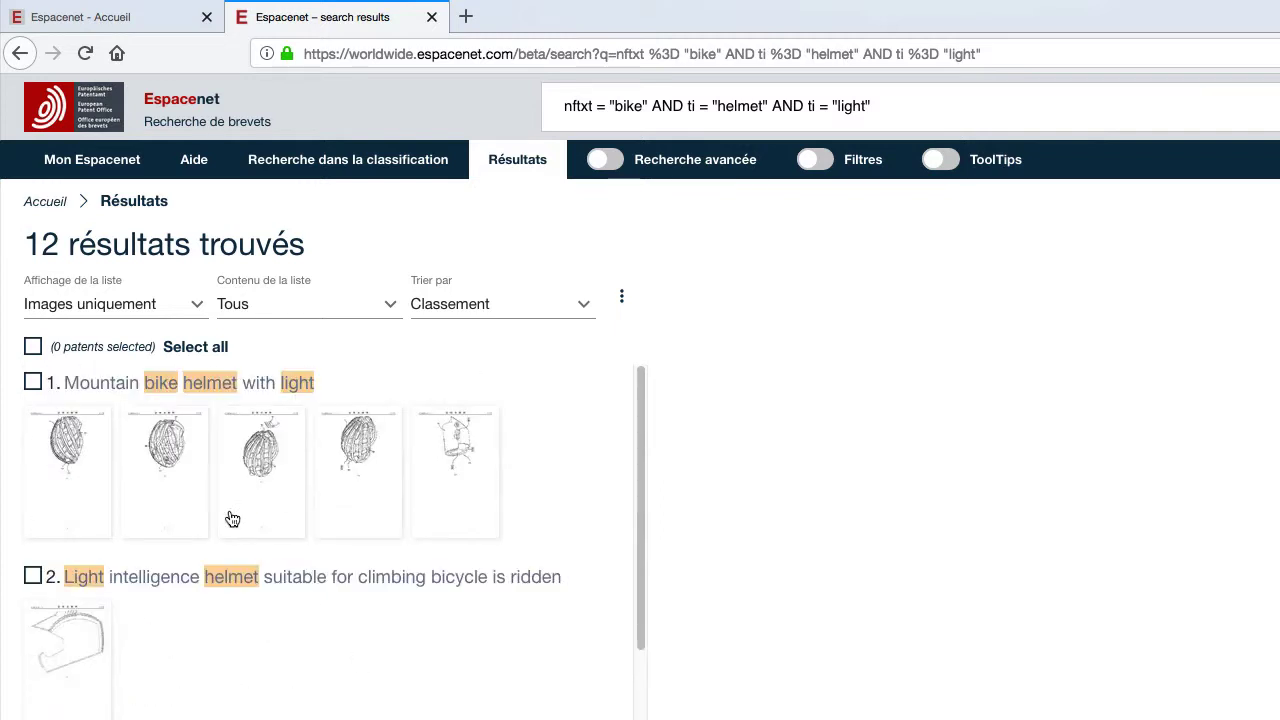
mouse_move(146, 470)
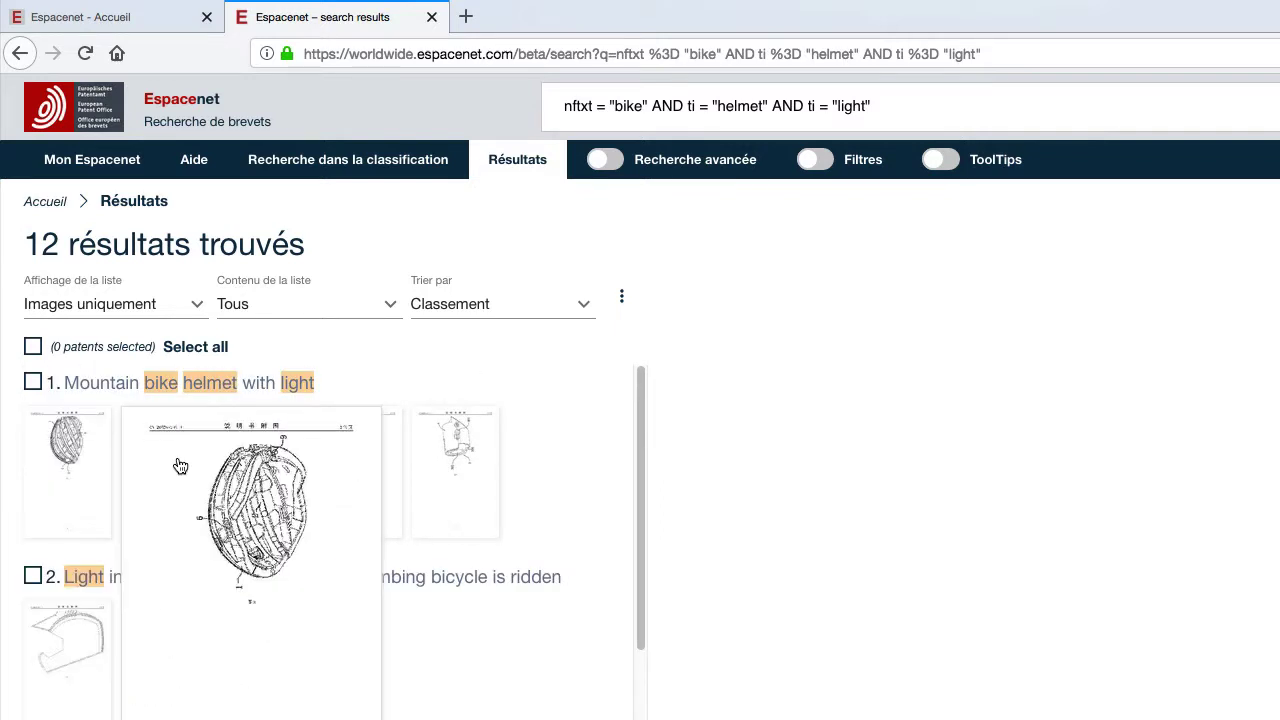
mouse_move(436, 476)
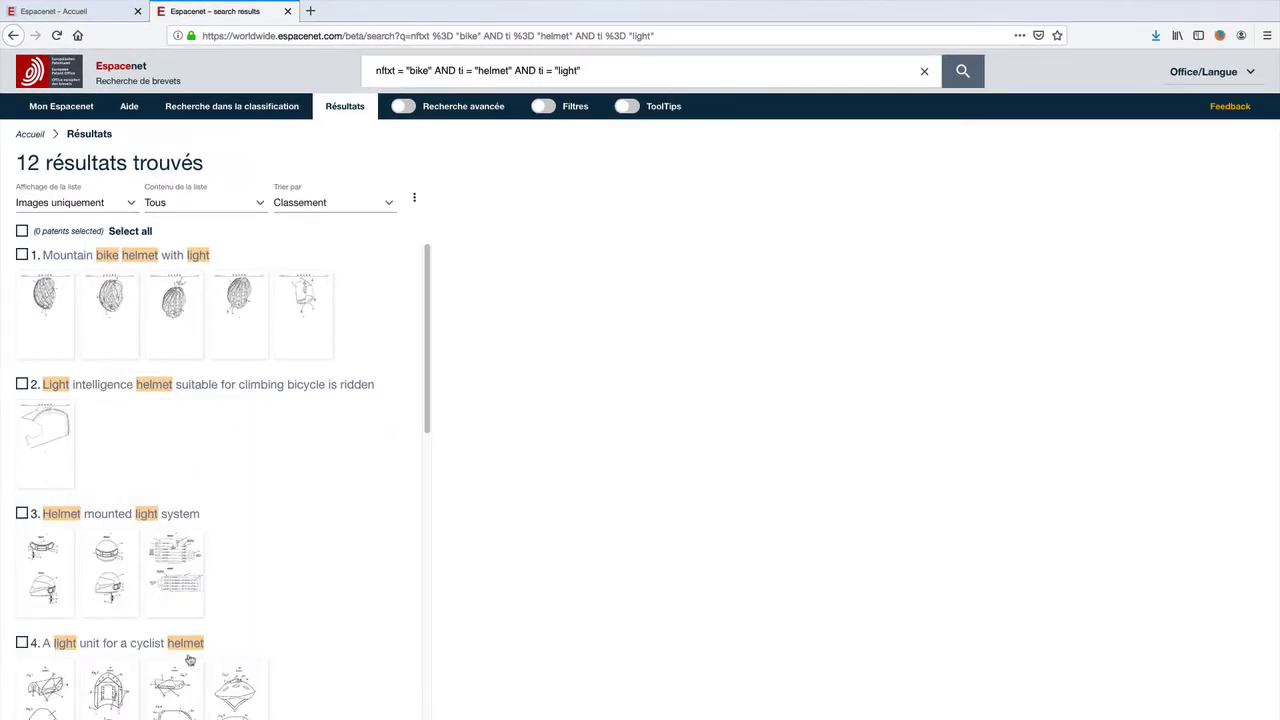
Set the list display back to Texte uniquement and open the first result, "Mountain bike helmet with light"
left_click(114, 201)
left_click(87, 117)
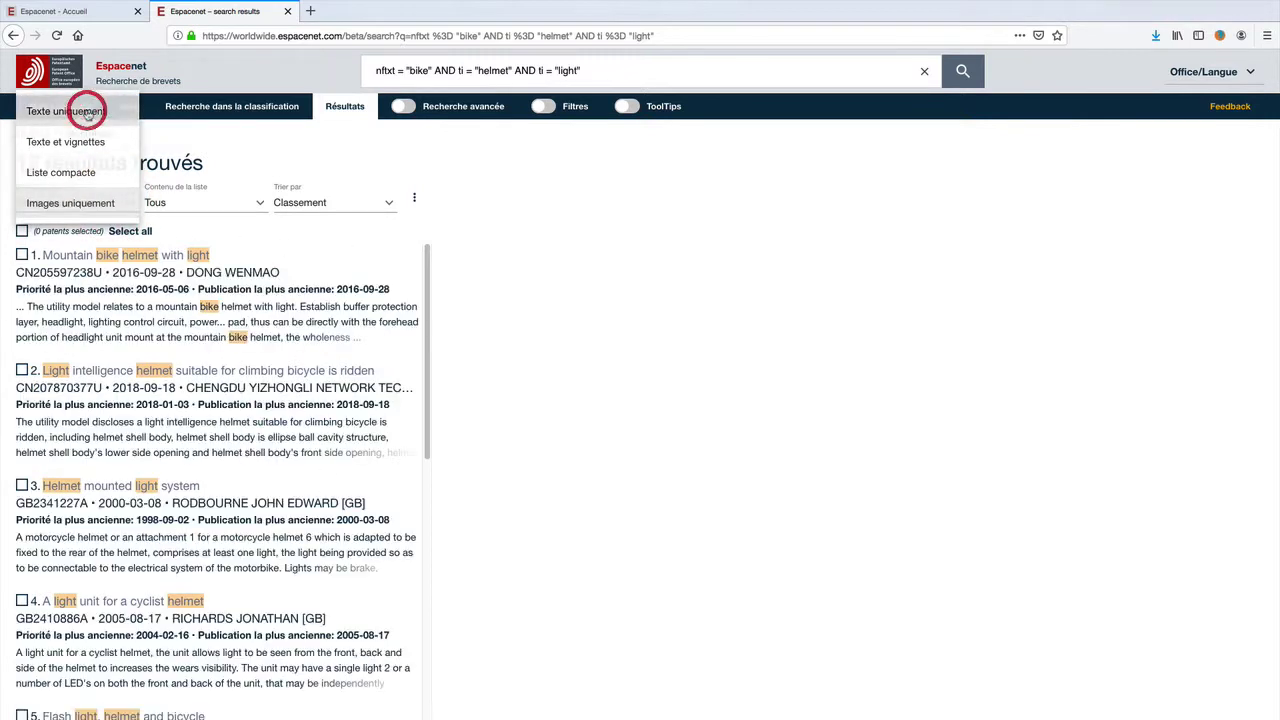
left_click(60, 256)
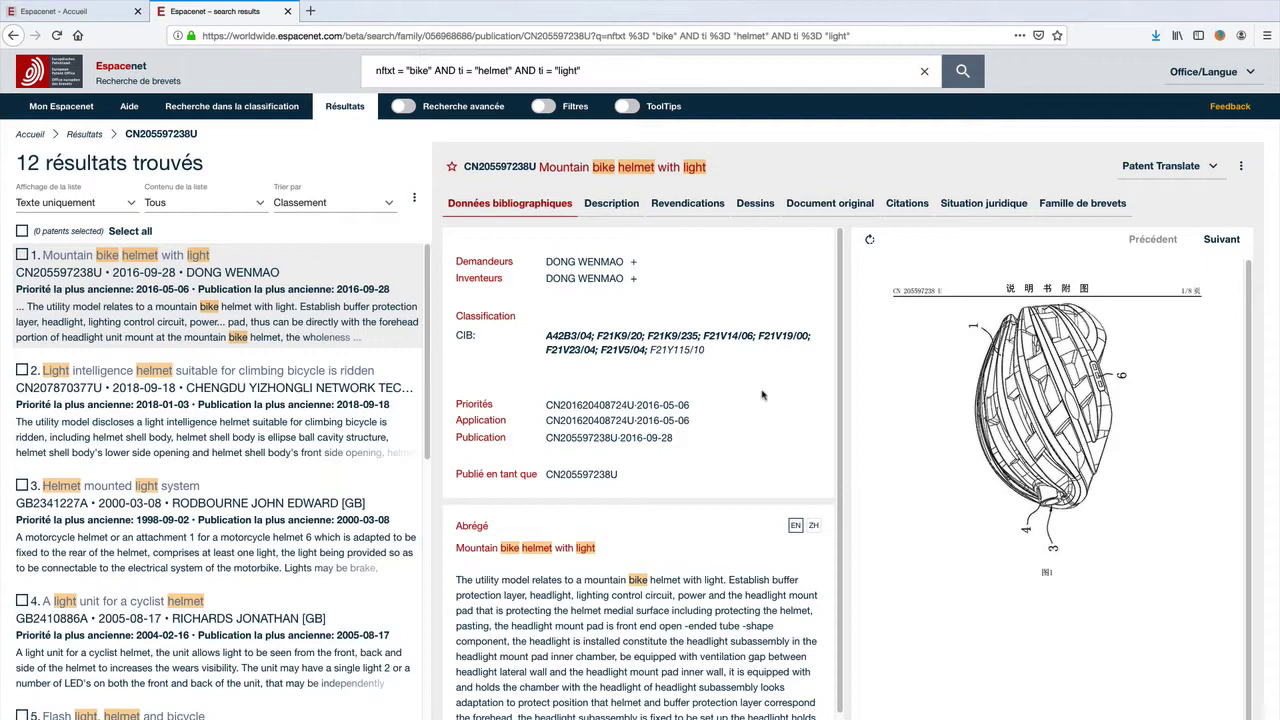
Page forward through the opened patent's drawings and return to the first one
left_click(1219, 241)
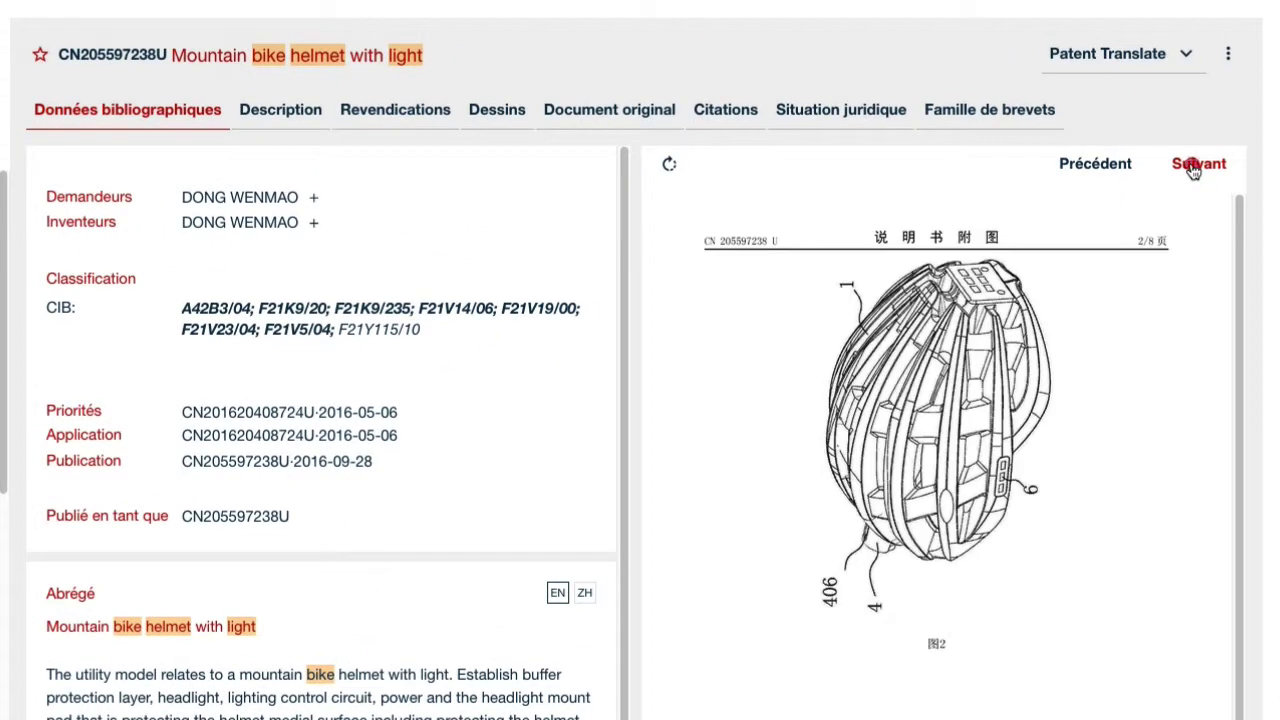
left_click(1193, 170)
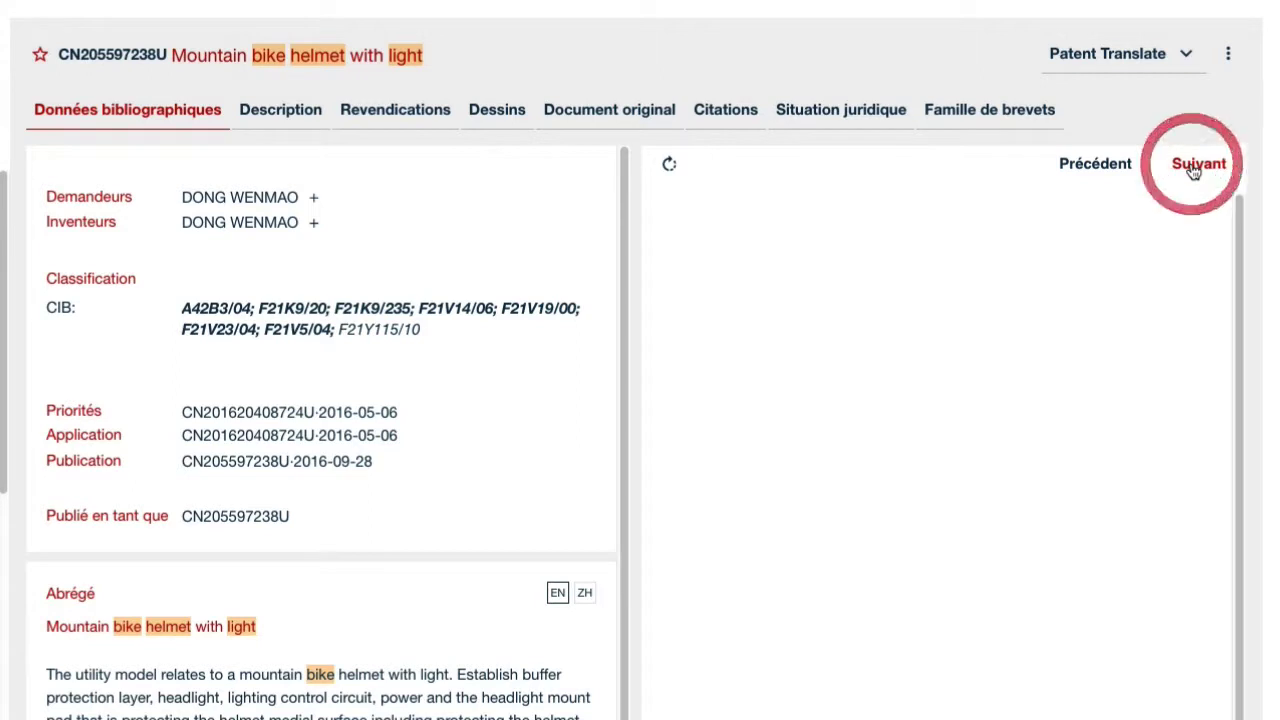
left_click(1091, 166)
left_click(1091, 166)
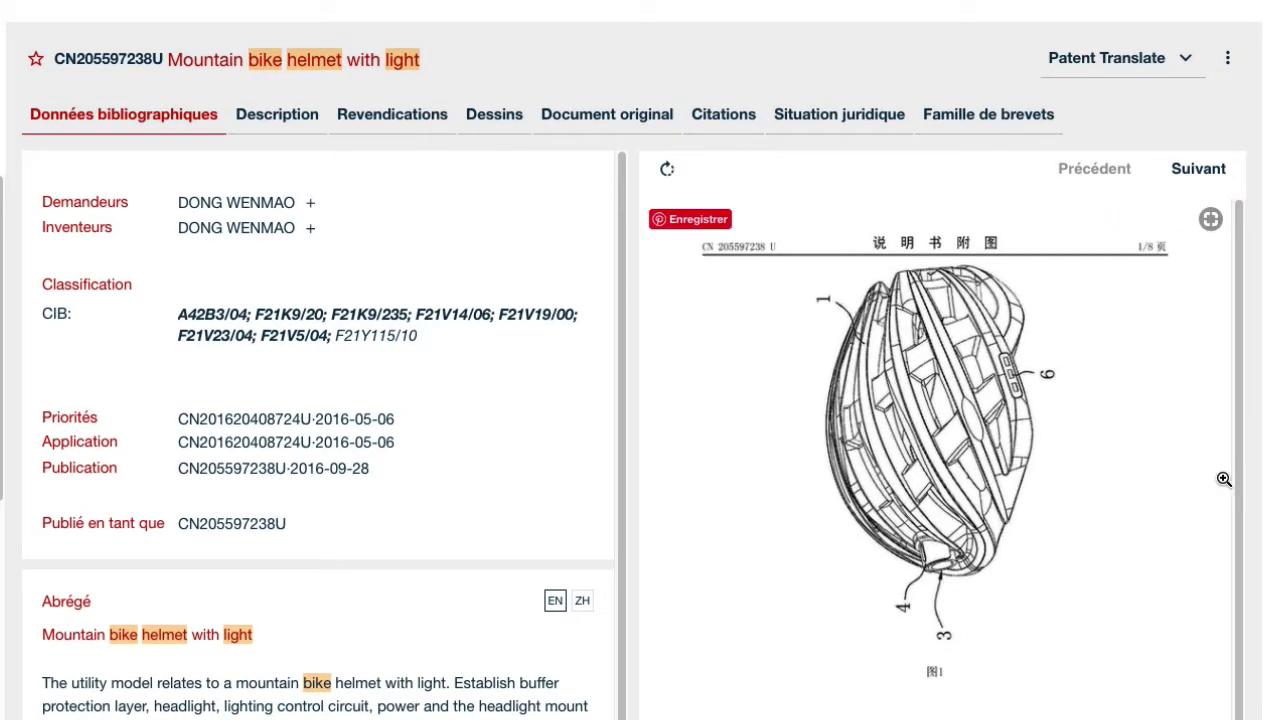
Examine the patent's full set of drawings, and return to its bibliographic data with the second drawing shown
left_click(493, 116)
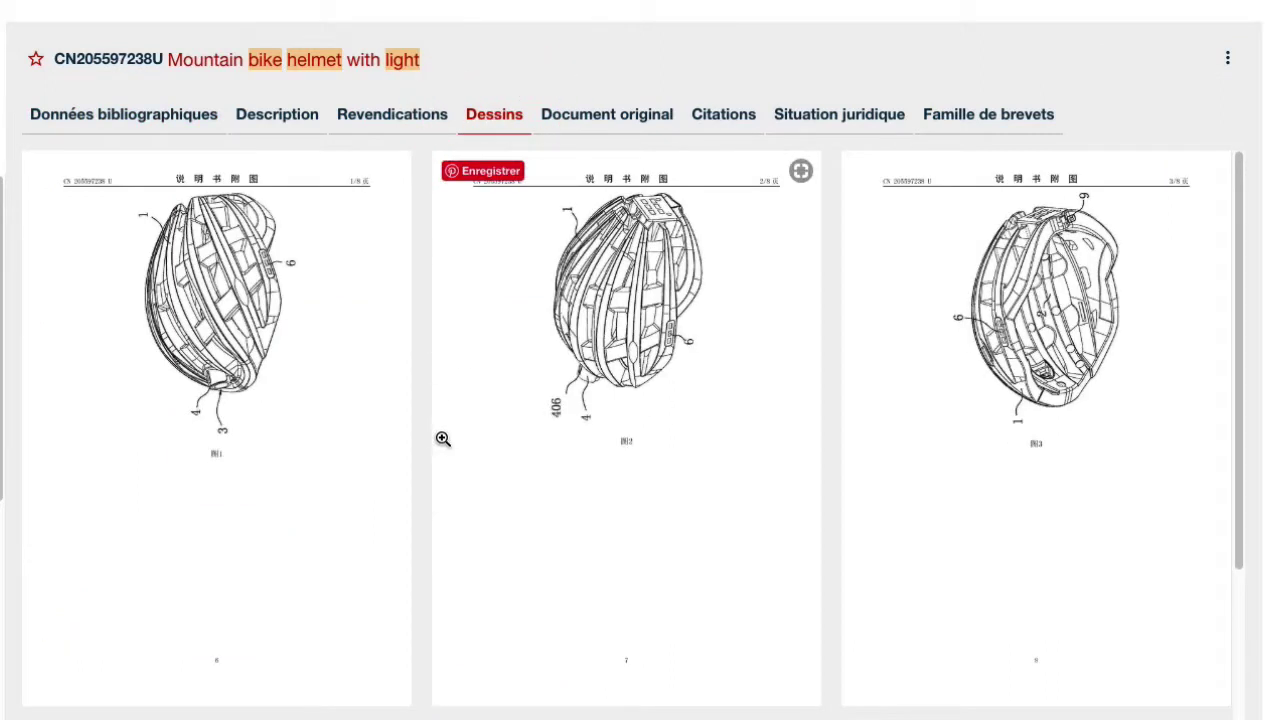
scroll(420, 521, "down", 5)
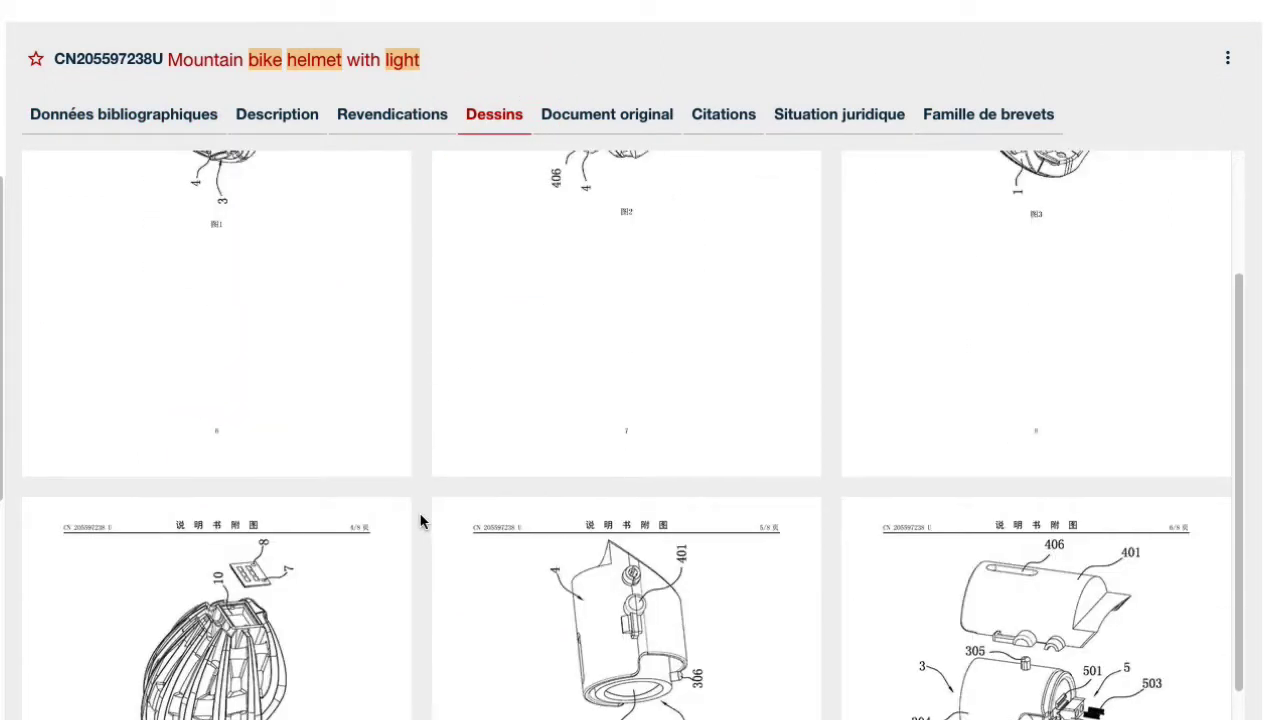
scroll(420, 521, "up", 6)
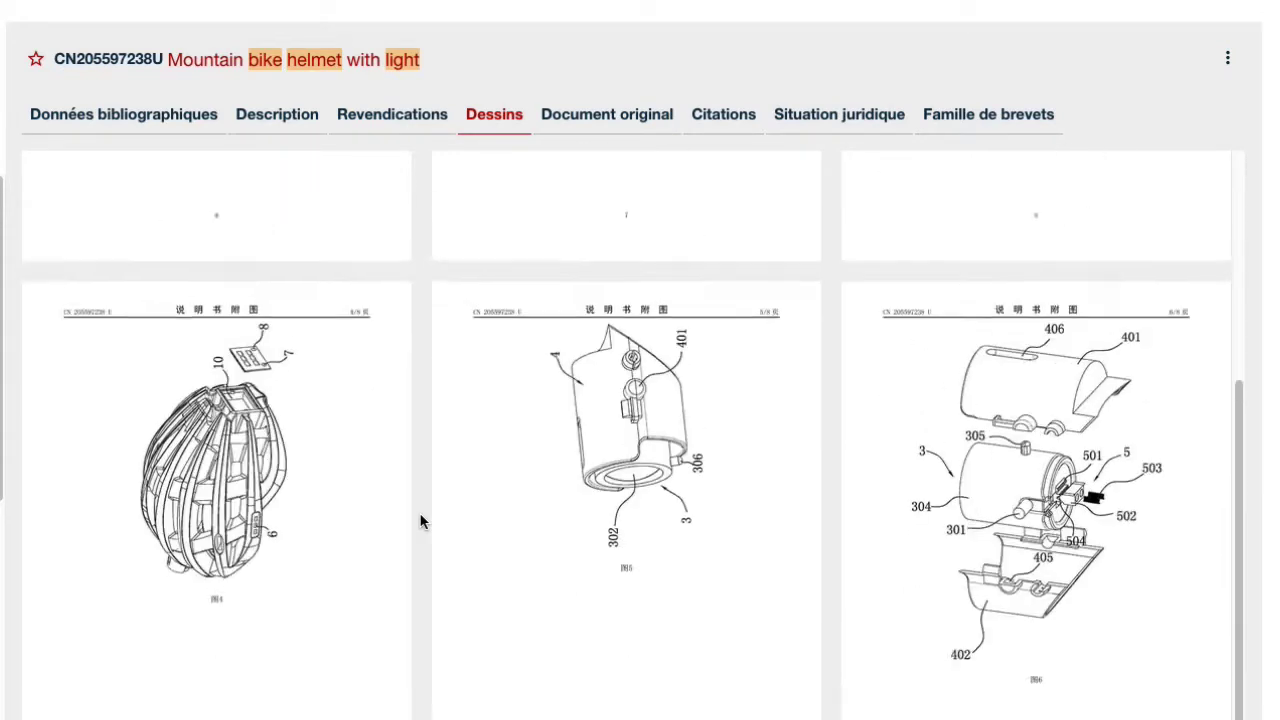
left_click(165, 116)
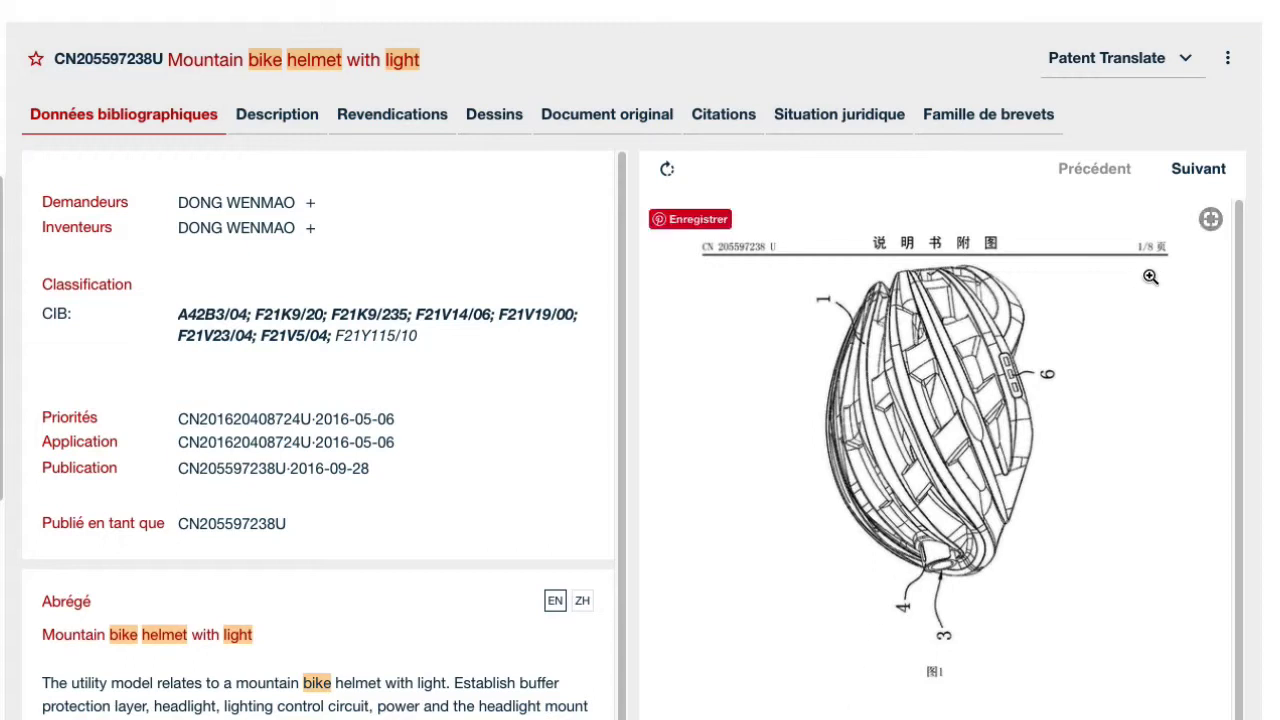
left_click(1193, 173)
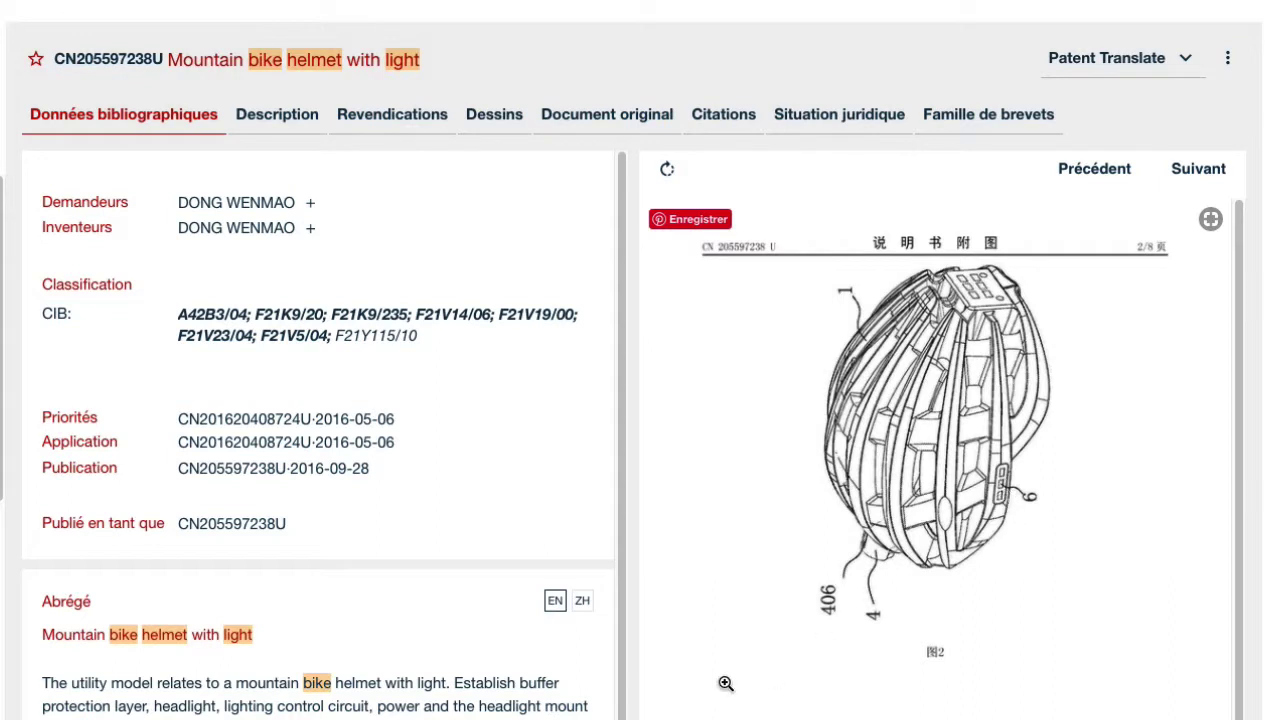
Go through the following results one by one up to DE20319126U1, examining each patent's bibliographic data and front drawing
key("Down")
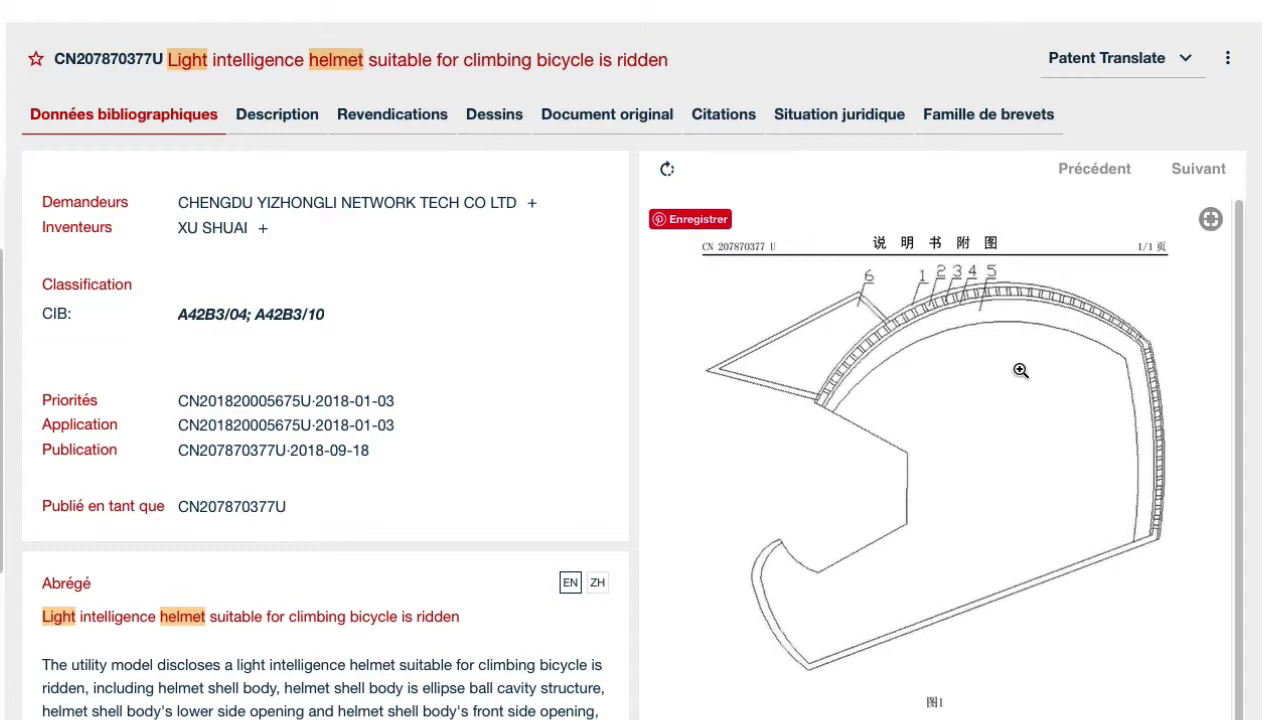
key("Down")
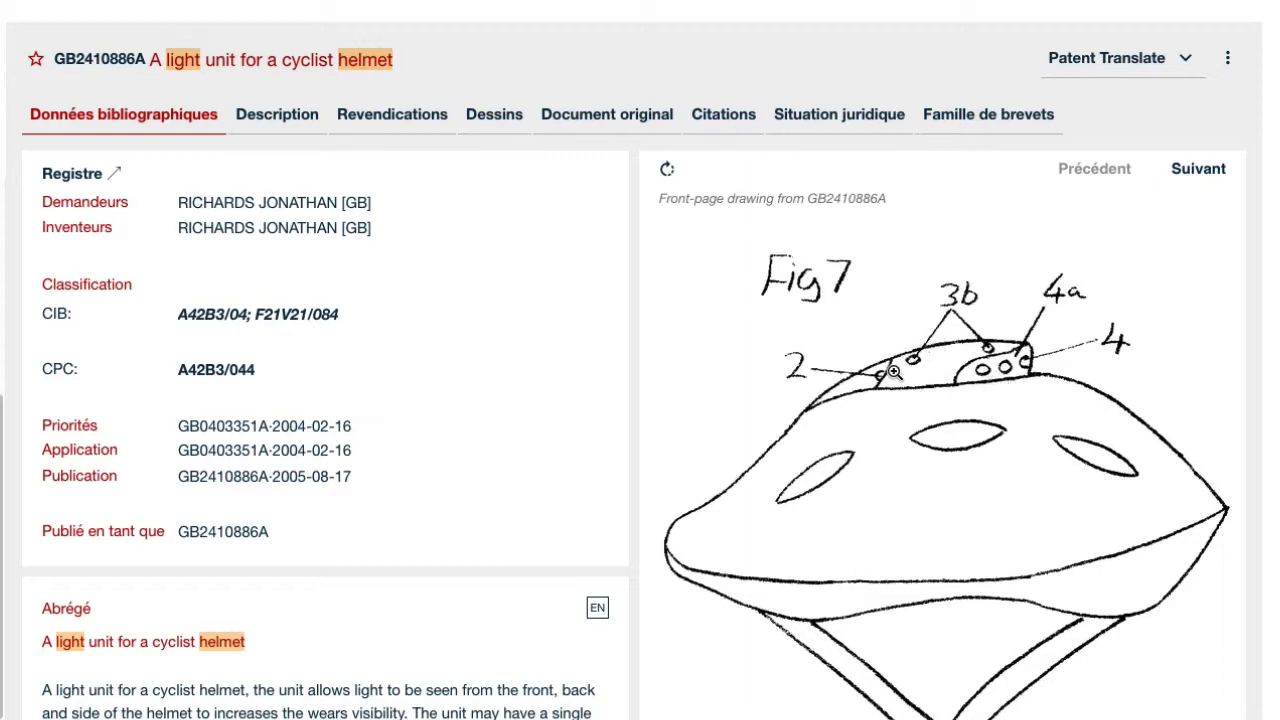
left_click(866, 404)
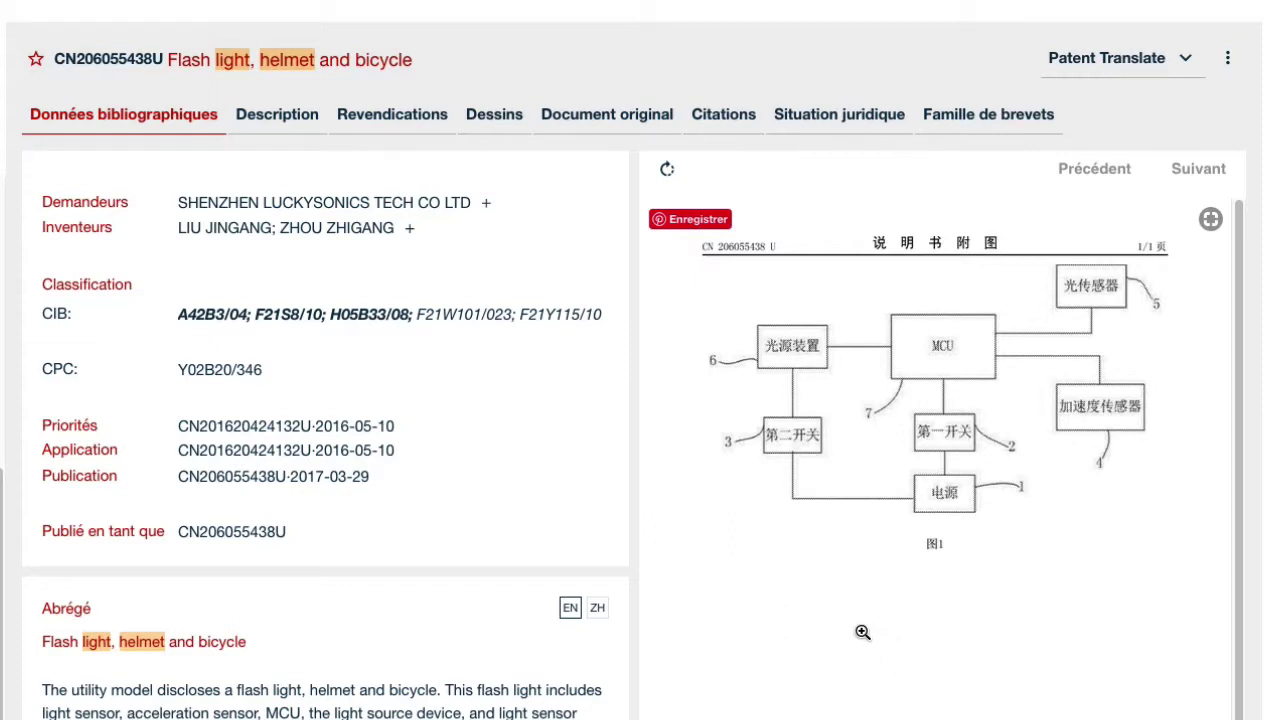
key("Down")
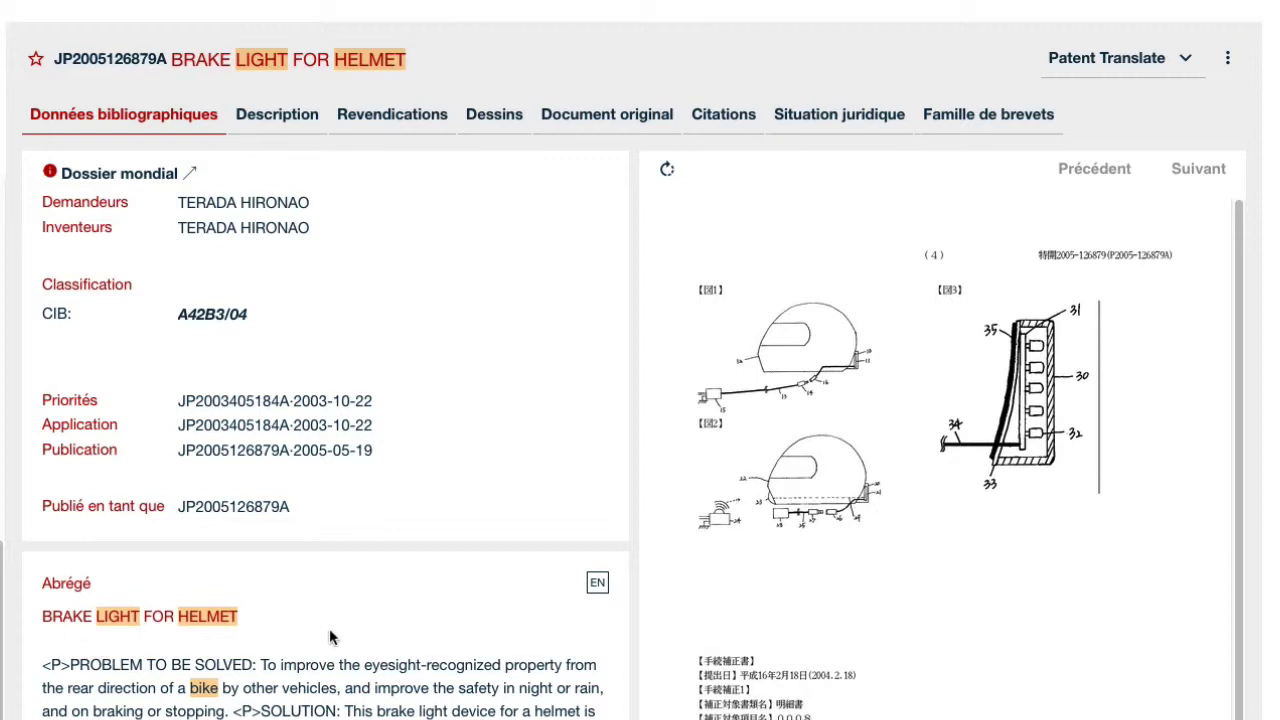
key("Down")
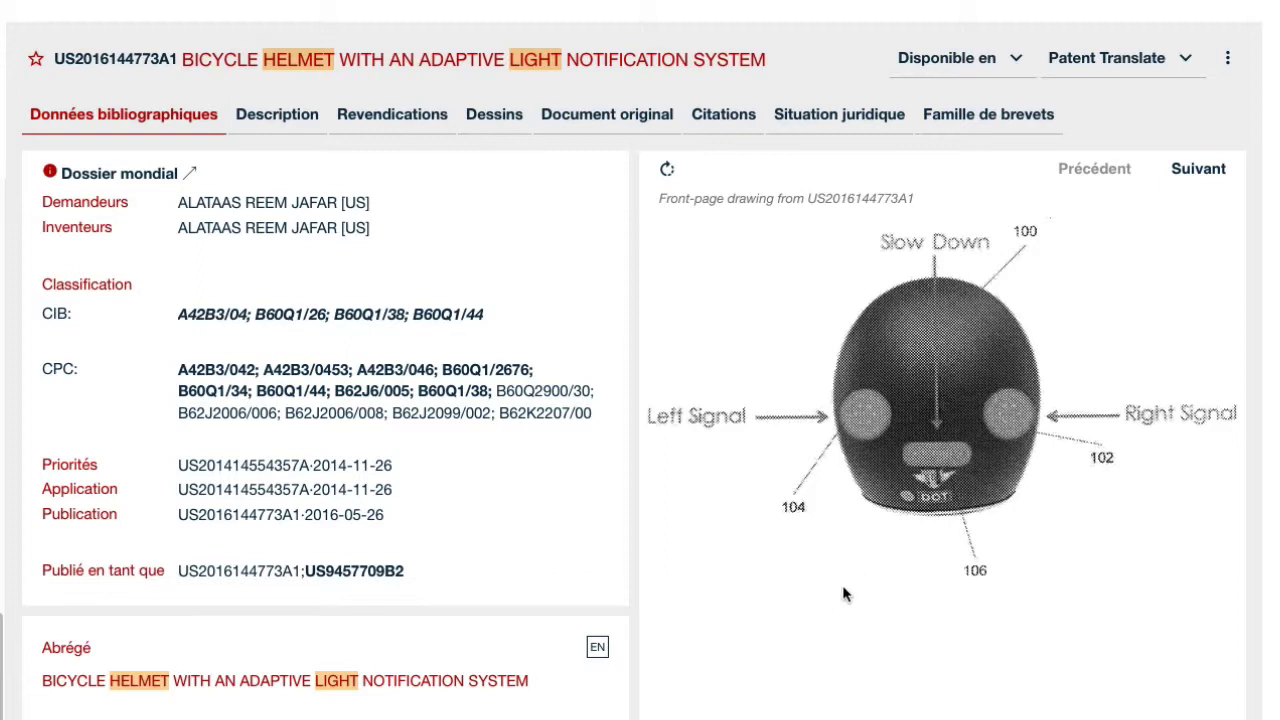
key("Down")
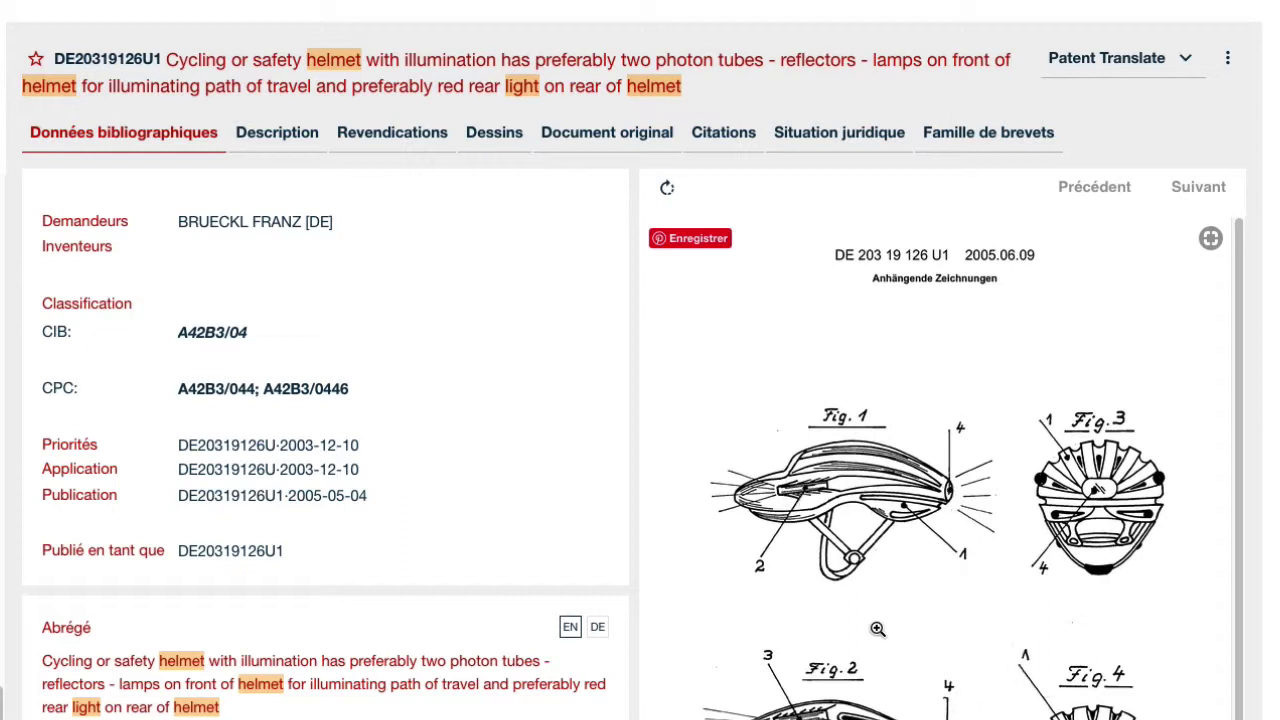
key("Down")
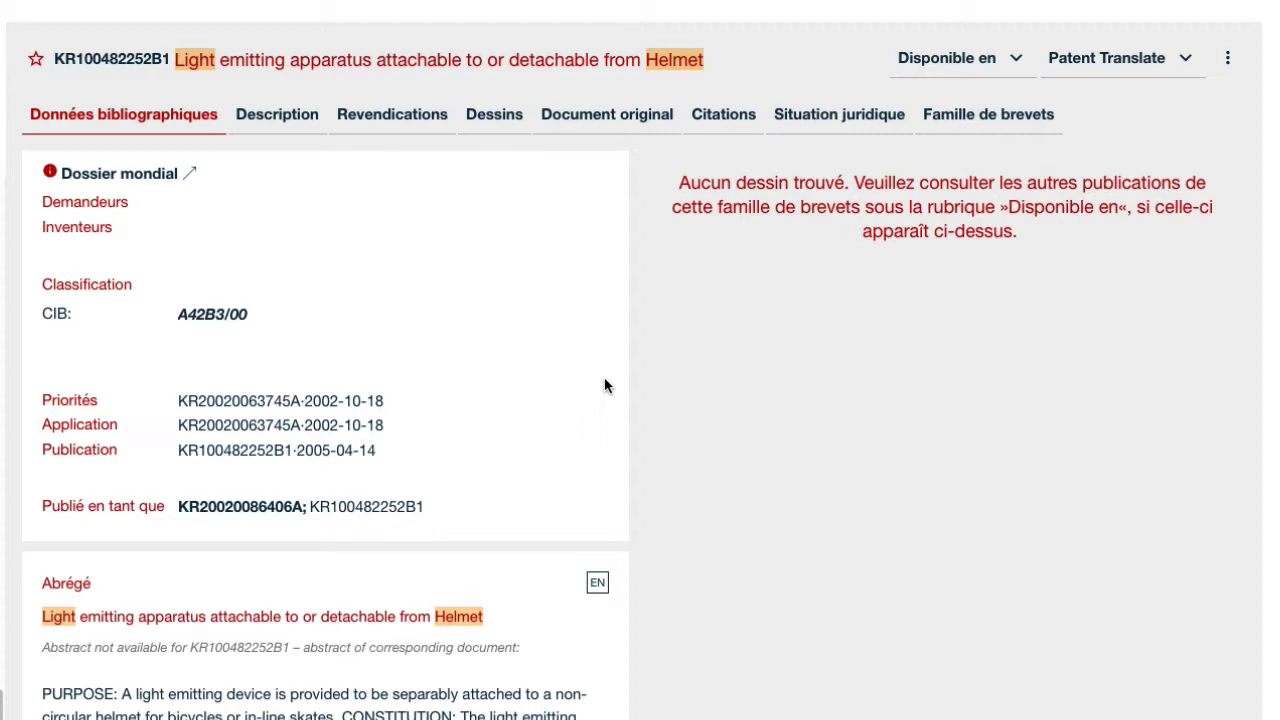
left_click(2, 400)
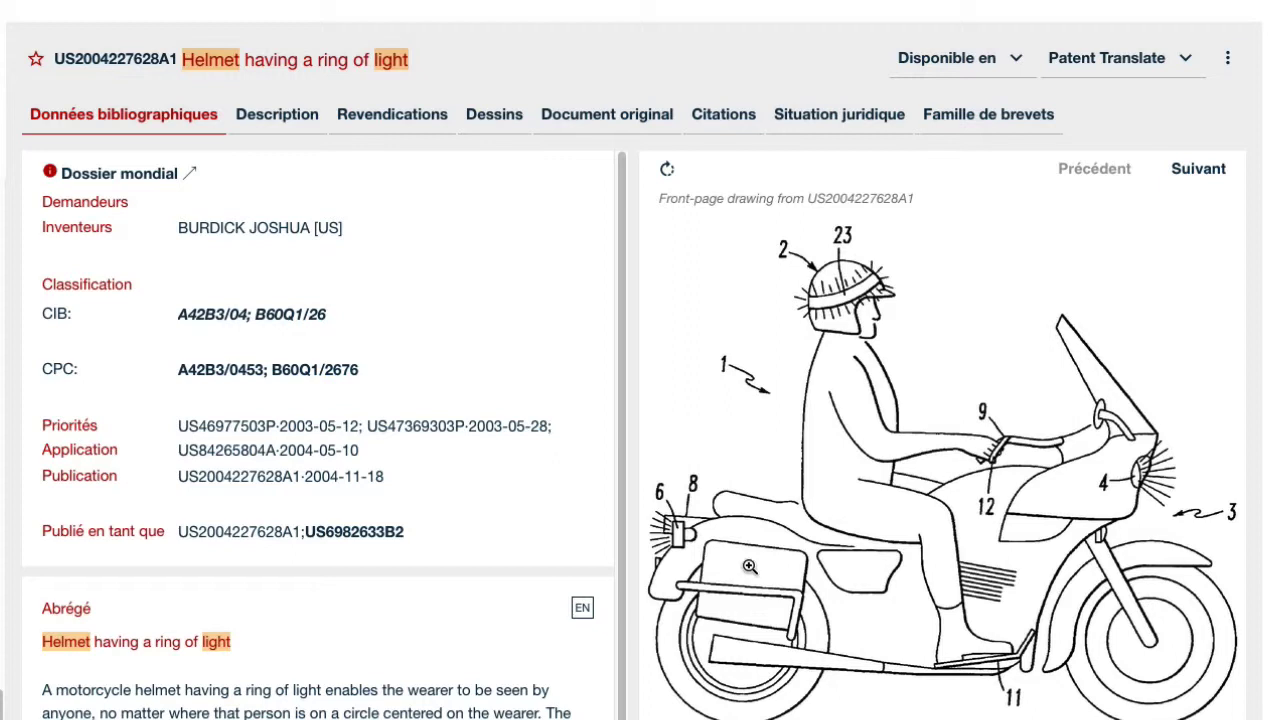
left_click(3, 560)
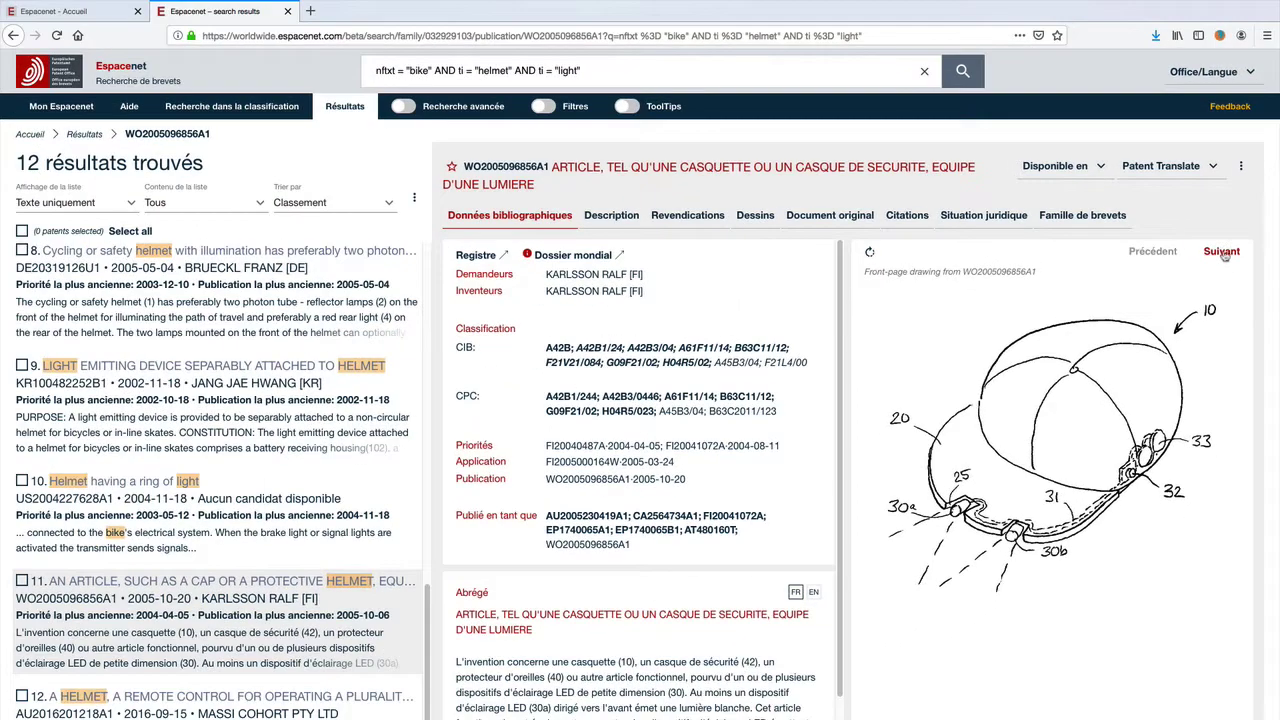
left_click(1222, 252)
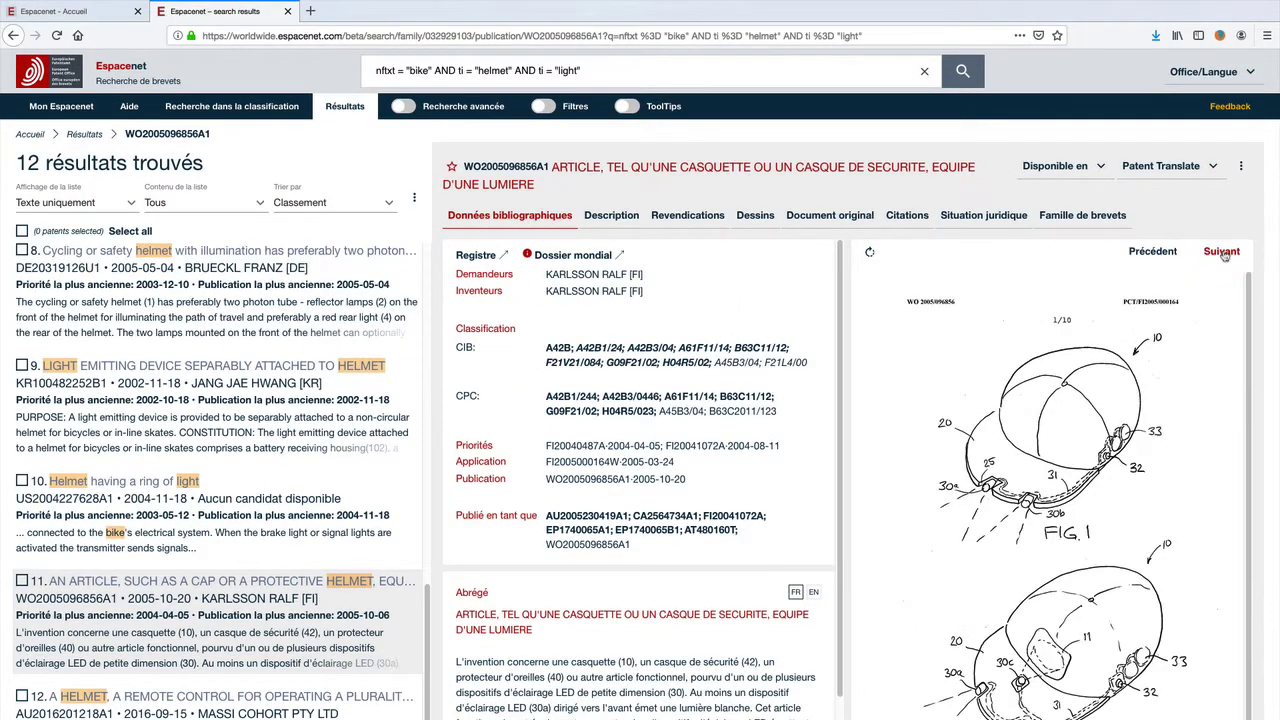
left_click(1222, 252)
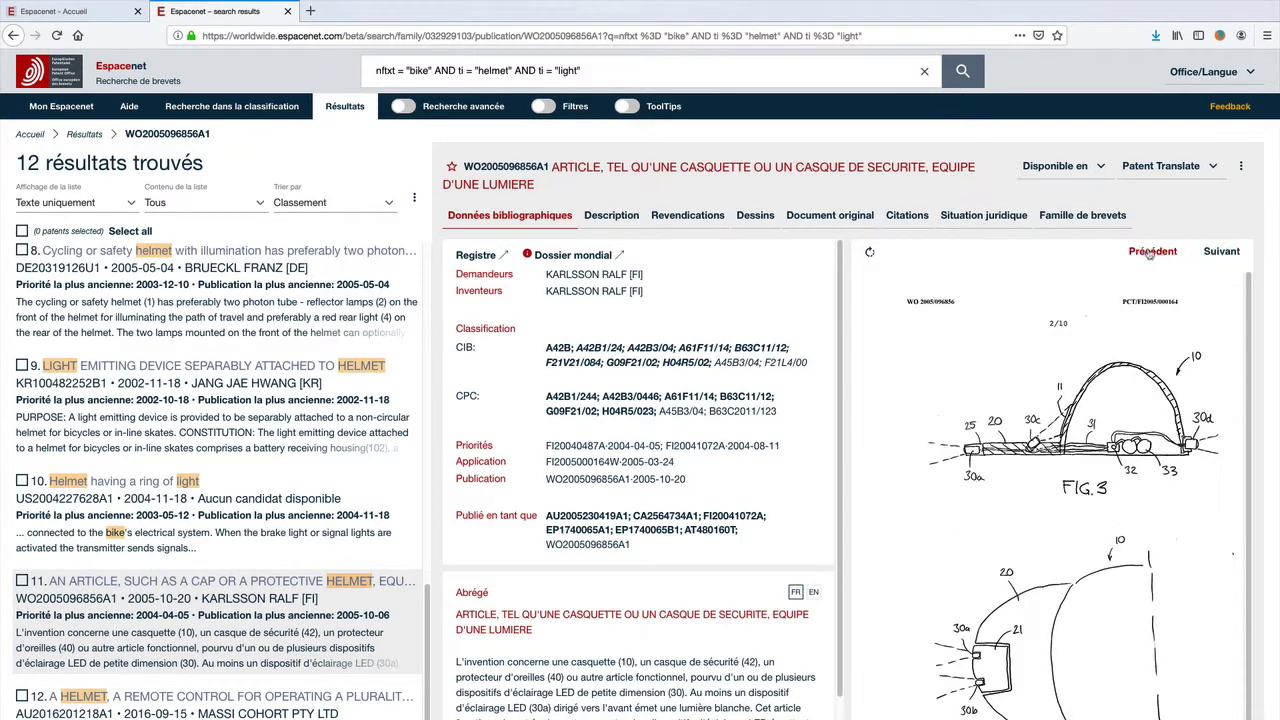
left_click(1148, 253)
left_click(1150, 253)
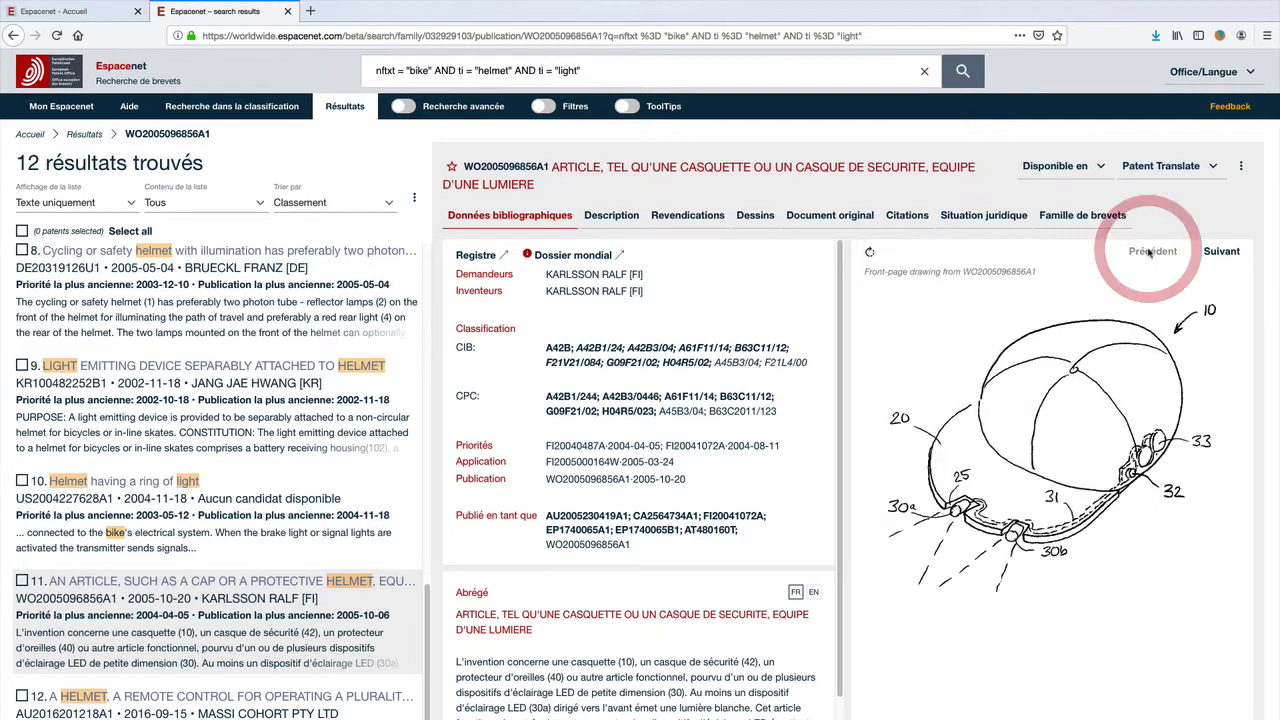
key("Down")
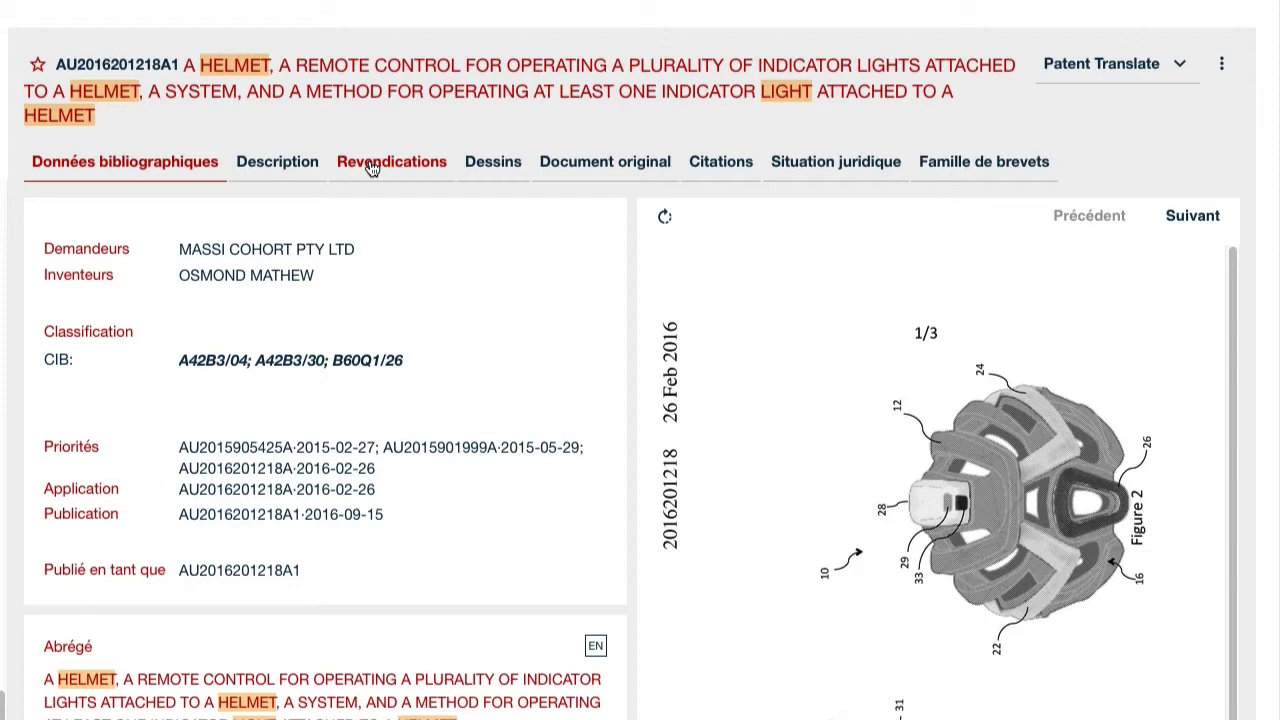
left_click(370, 165)
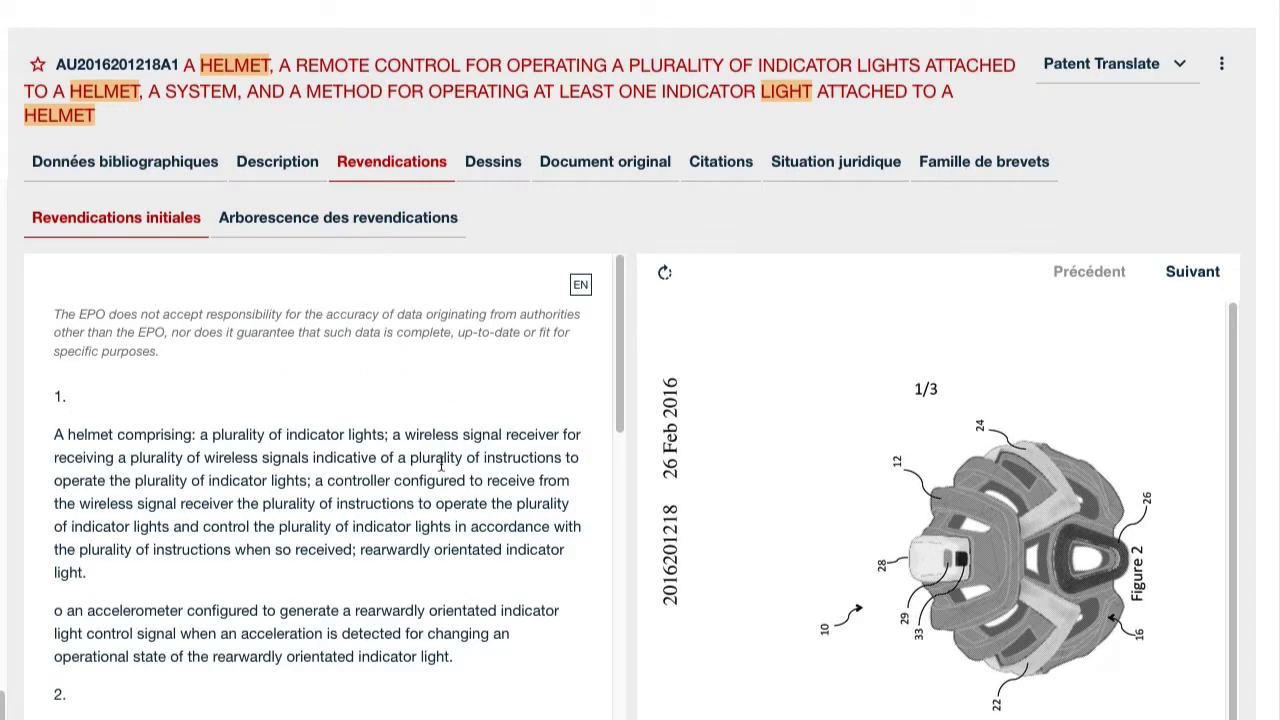
scroll(345, 700, "down", 5)
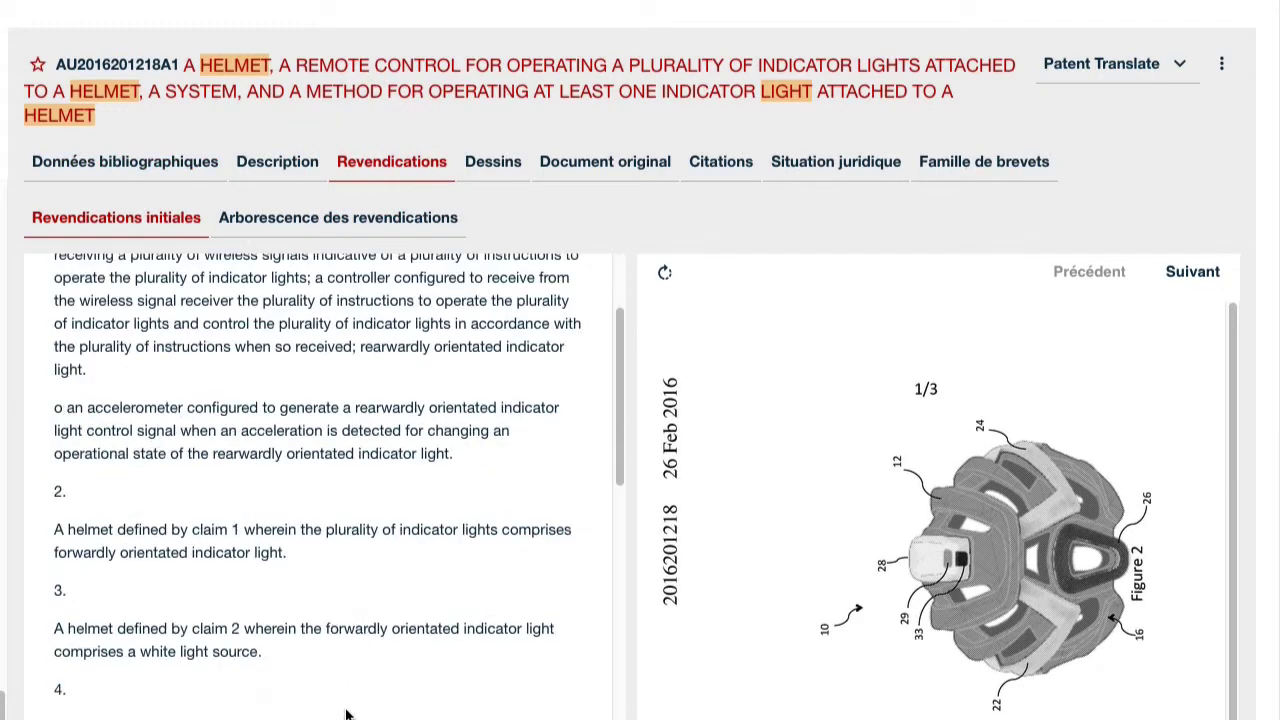
left_click(272, 165)
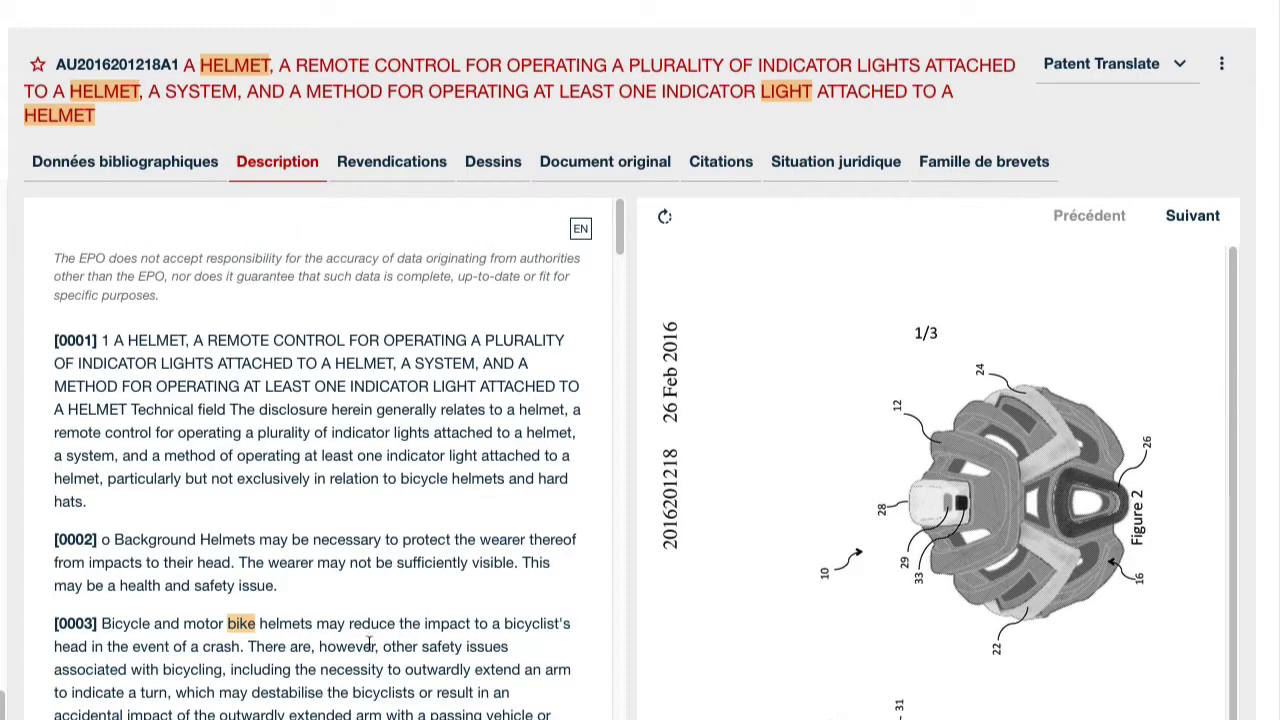
scroll(368, 643, "down", 12)
scroll(362, 641, "down", 15)
scroll(362, 643, "down", 15)
scroll(362, 643, "down", 15)
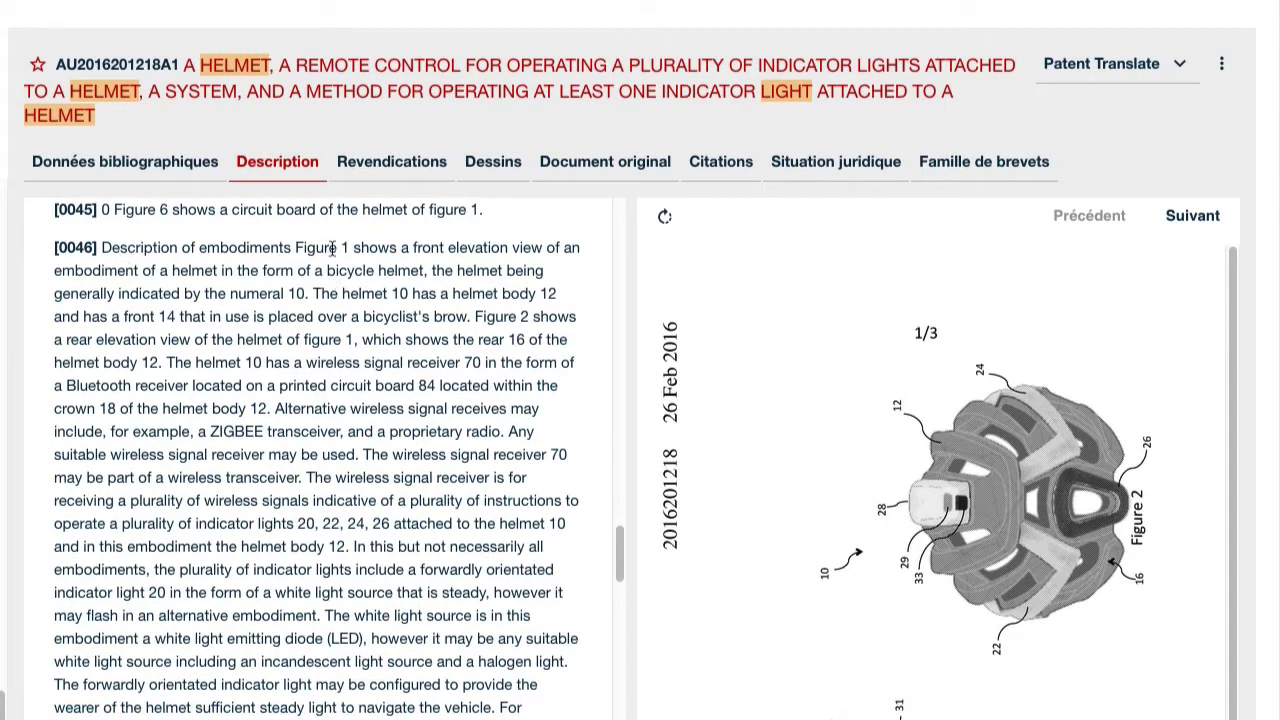
scroll(333, 250, "down", 3)
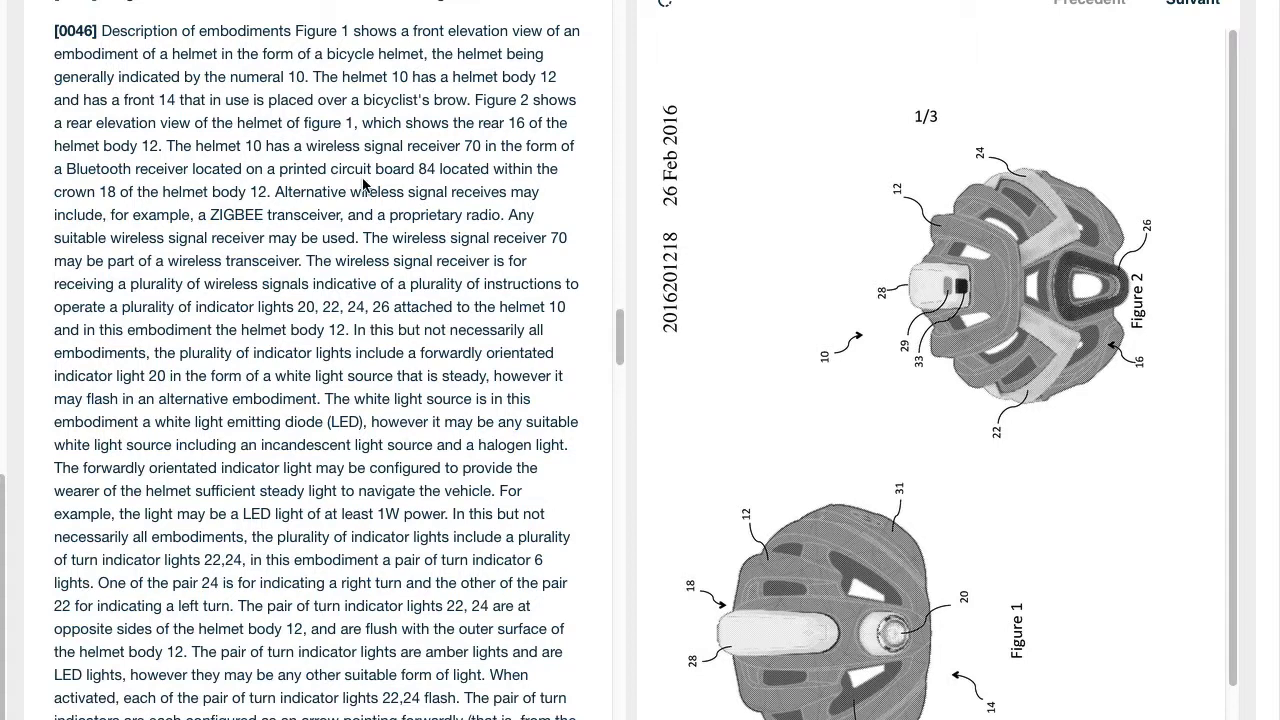
scroll(964, 557, "down", 1)
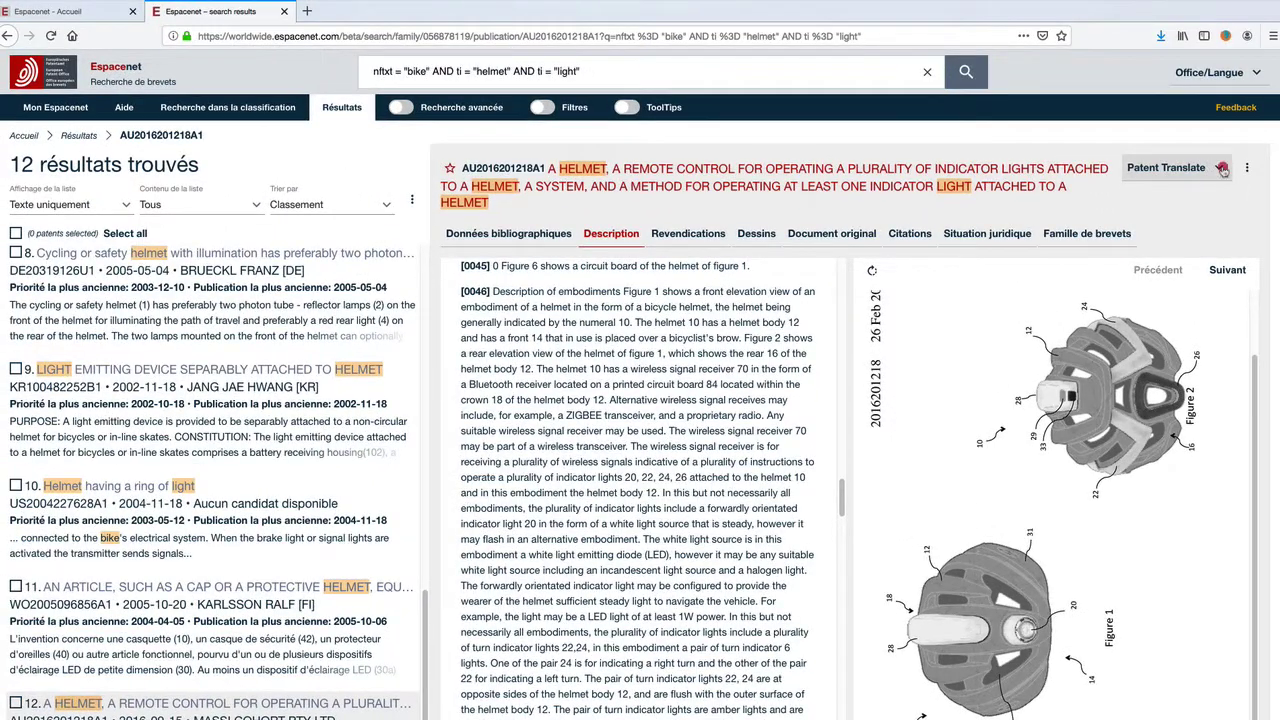
left_click(1221, 170)
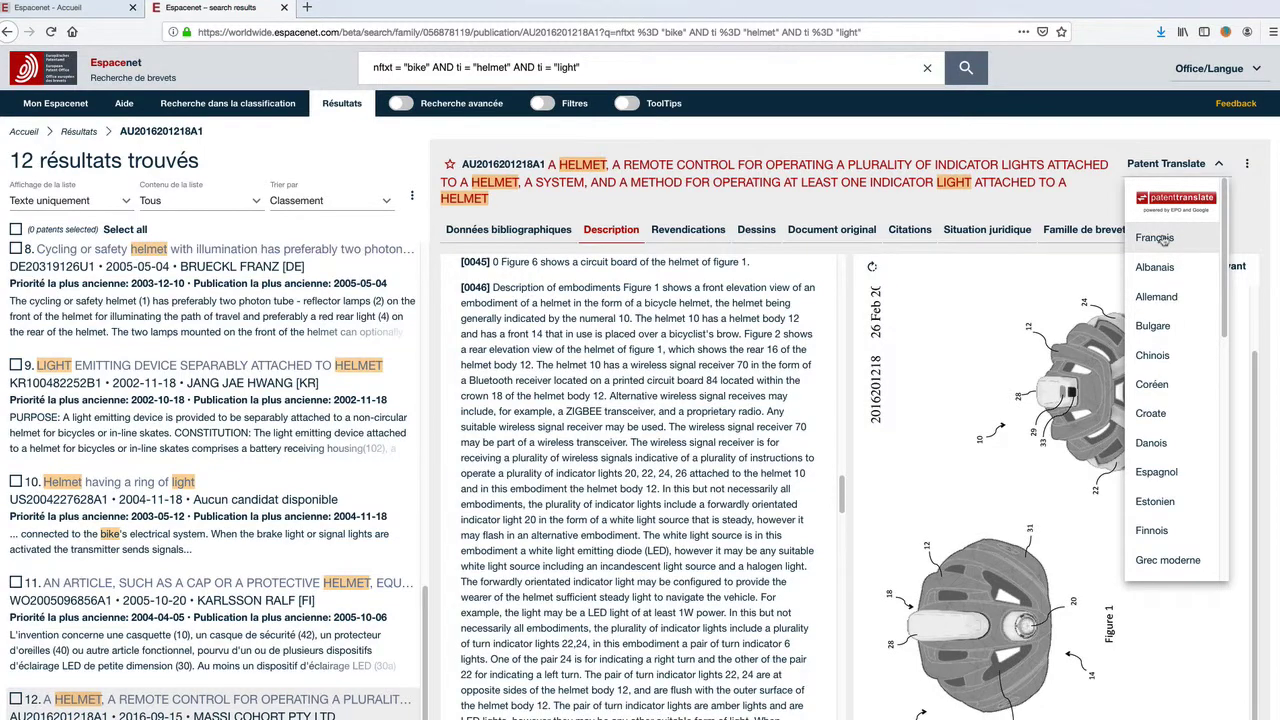
left_click(1163, 241)
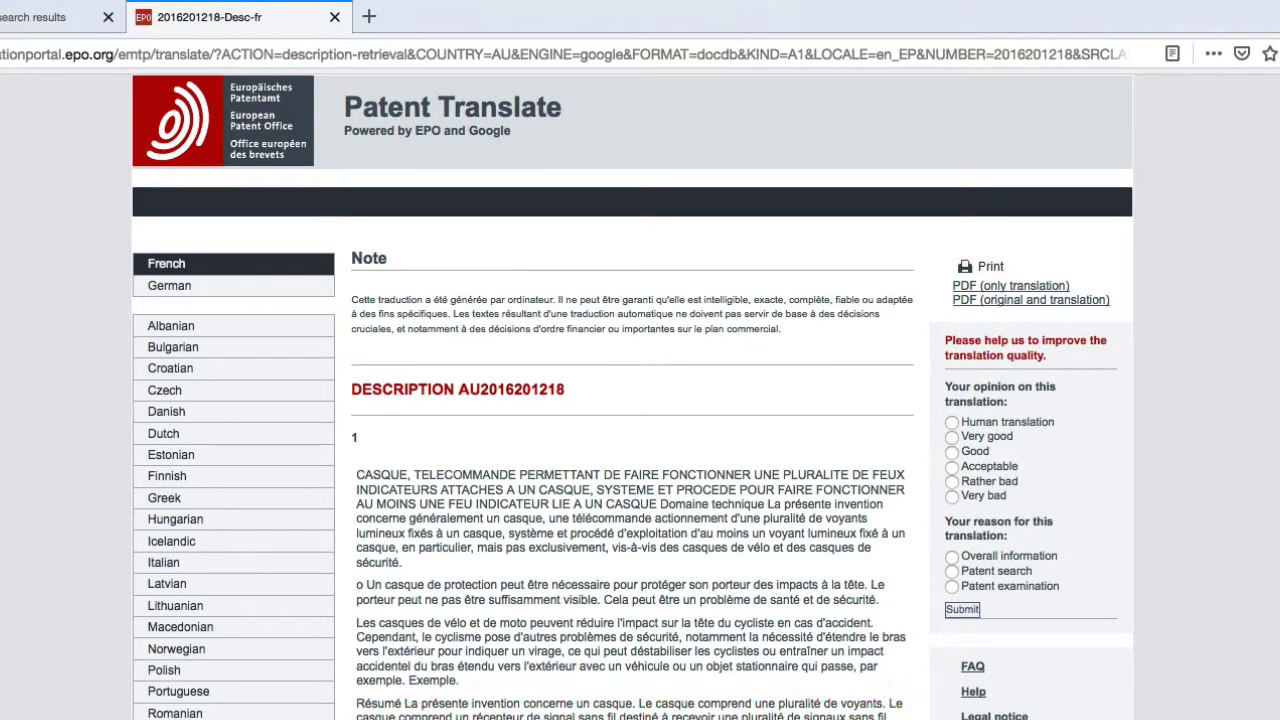
scroll(632, 396, "down", 12)
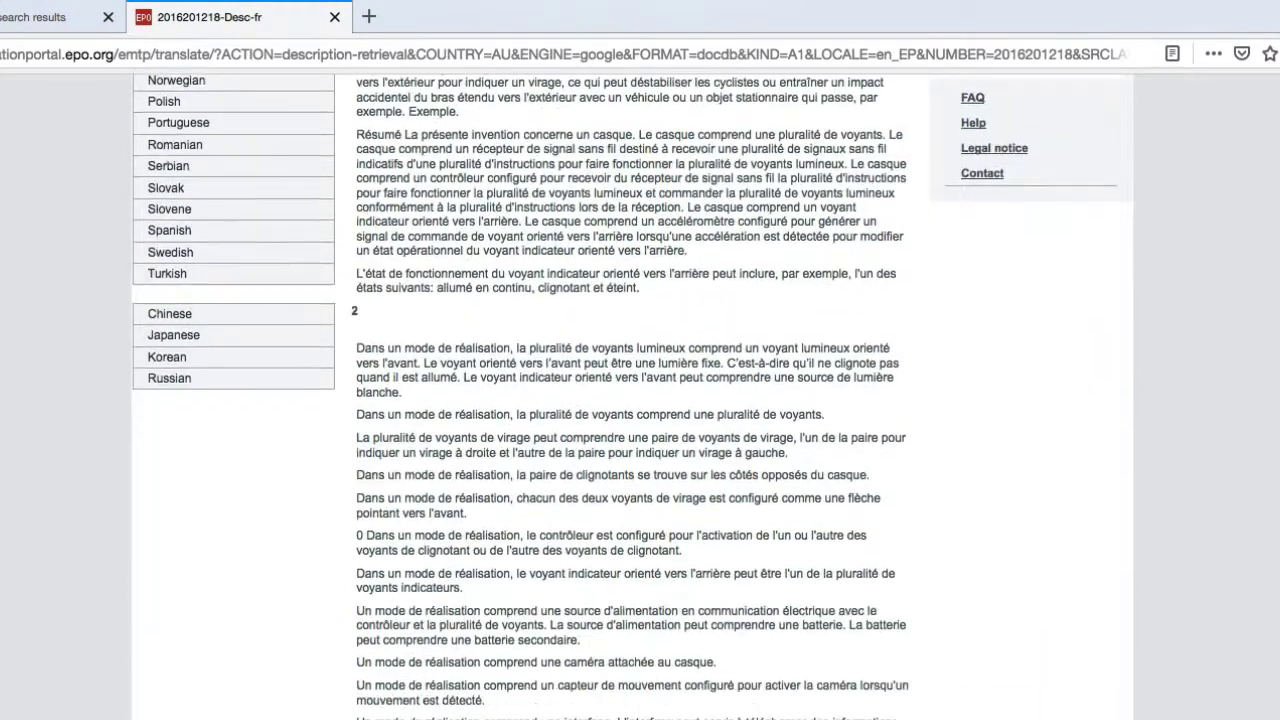
scroll(632, 396, "down", 15)
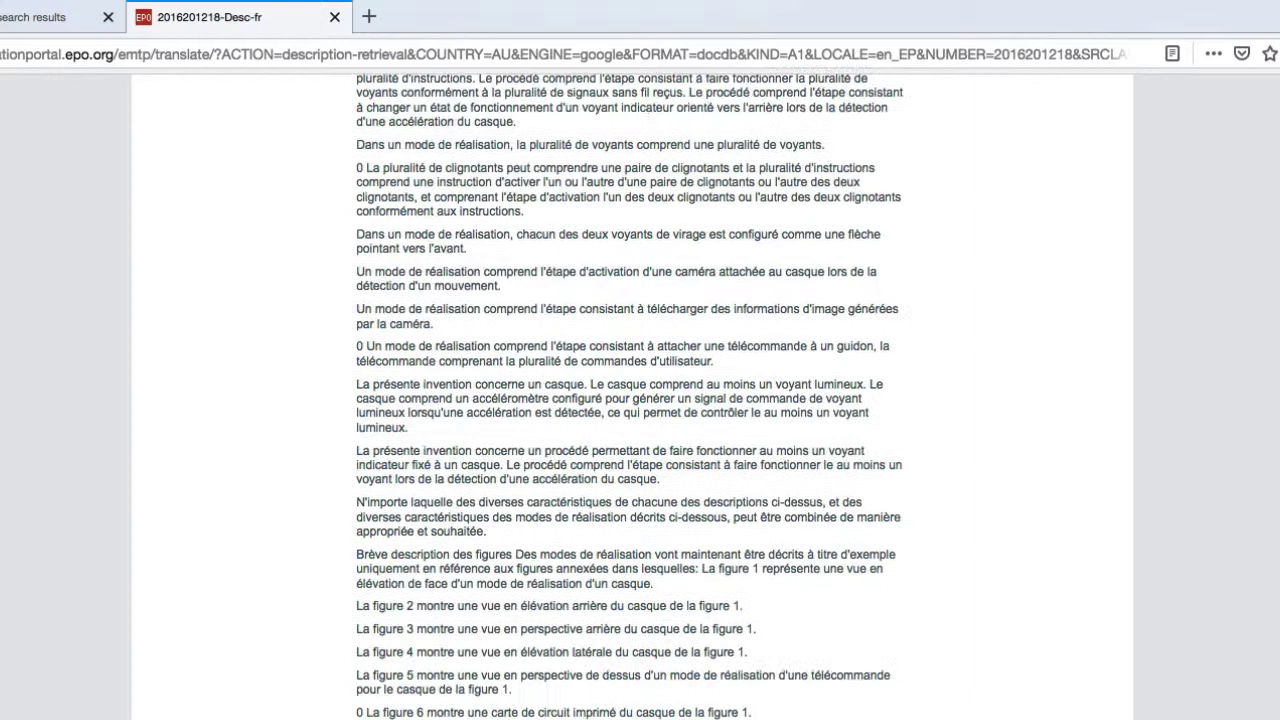